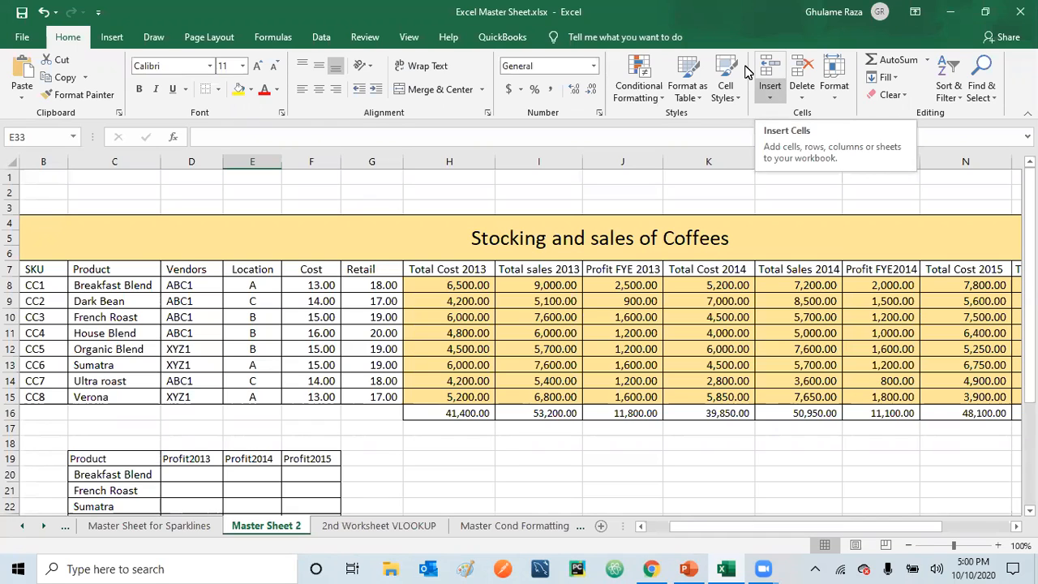
click(111, 37)
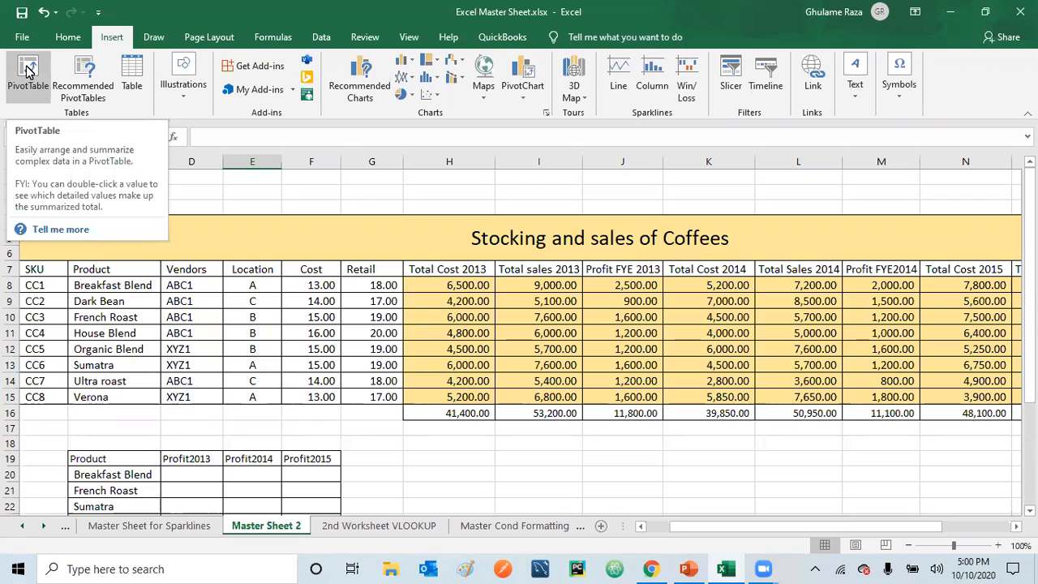
click(68, 37)
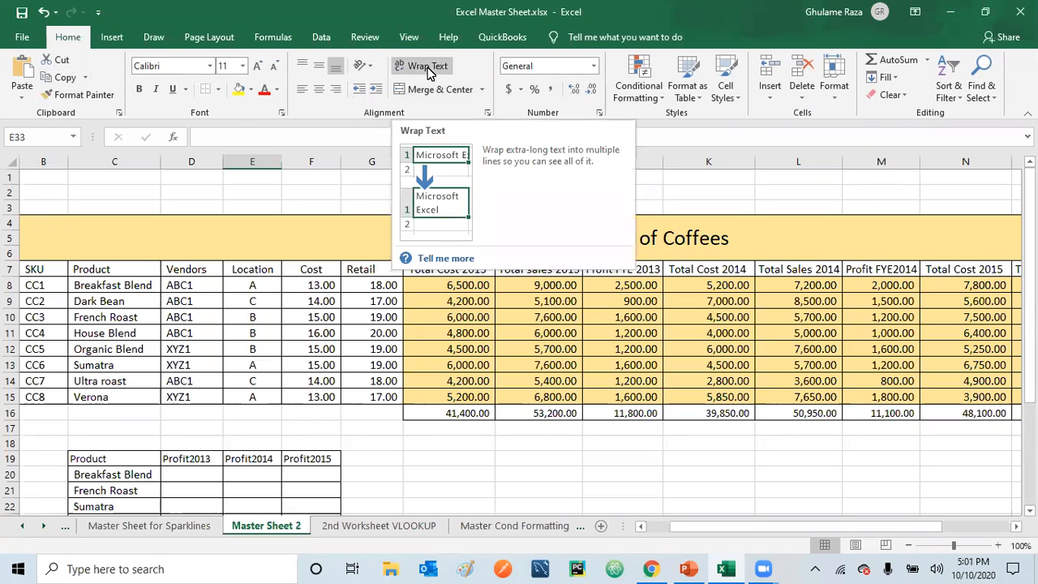
Create a PivotTable from the coffee data in B7:P15 of Master Sheet 2, placed on a new worksheet.
click(112, 37)
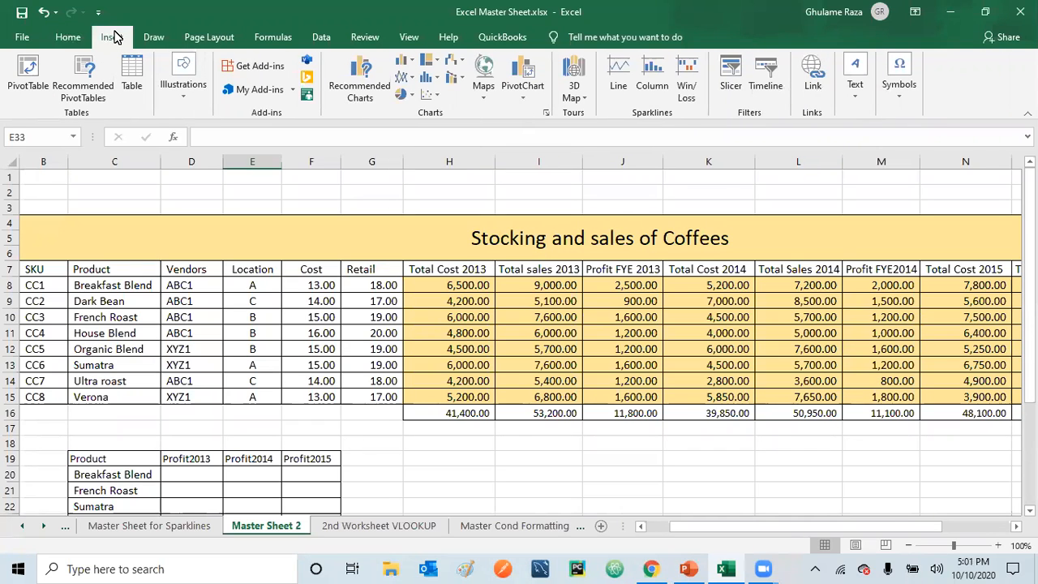
click(31, 69)
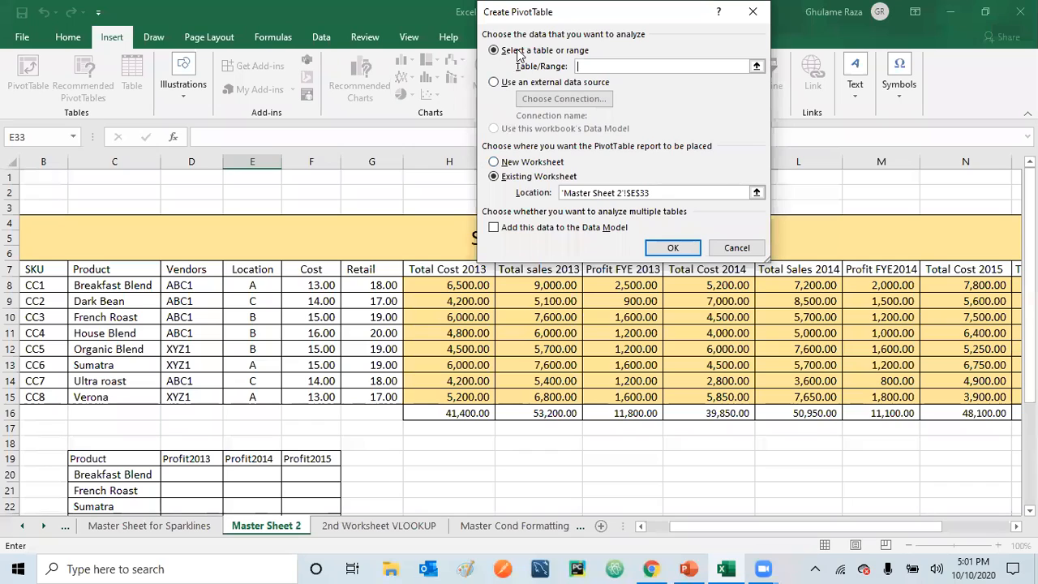
click(33, 270)
key(shift+Down)
key(shift+Down)
key(shift+Down)
key(shift+Down)
key(shift+Down)
key(shift+Down)
key(shift+Down)
key(shift+Down)
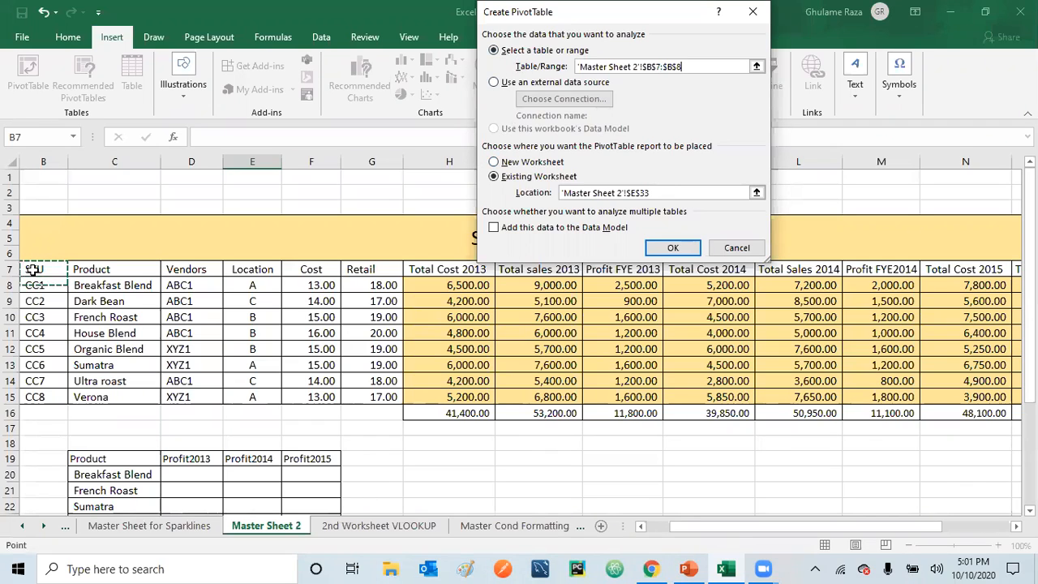
key(shift+Right)
key(shift+Right)
key(shift+Right)
key(shift+Right)
key(shift+Right)
key(shift+Right)
key(shift+Right)
key(shift+Right)
key(shift+Right)
key(shift+Right)
key(shift+Right)
key(shift+Right)
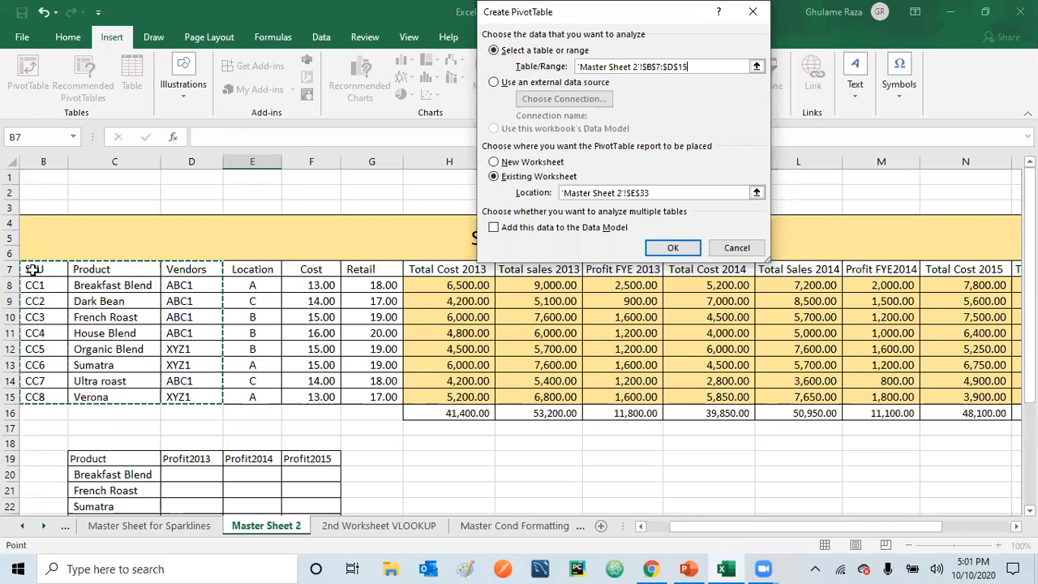
key(shift+Right)
key(shift+Right)
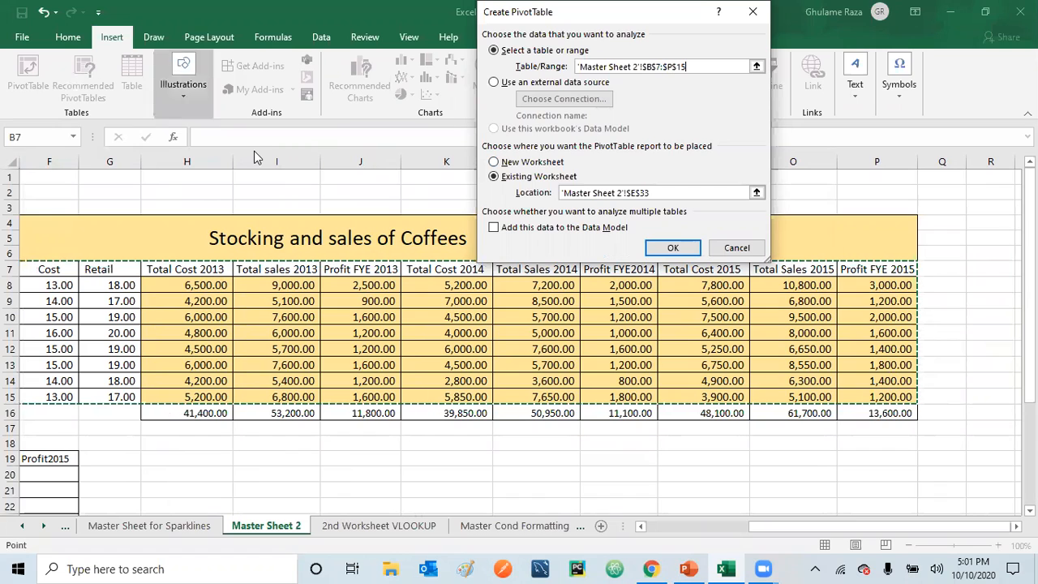
click(495, 163)
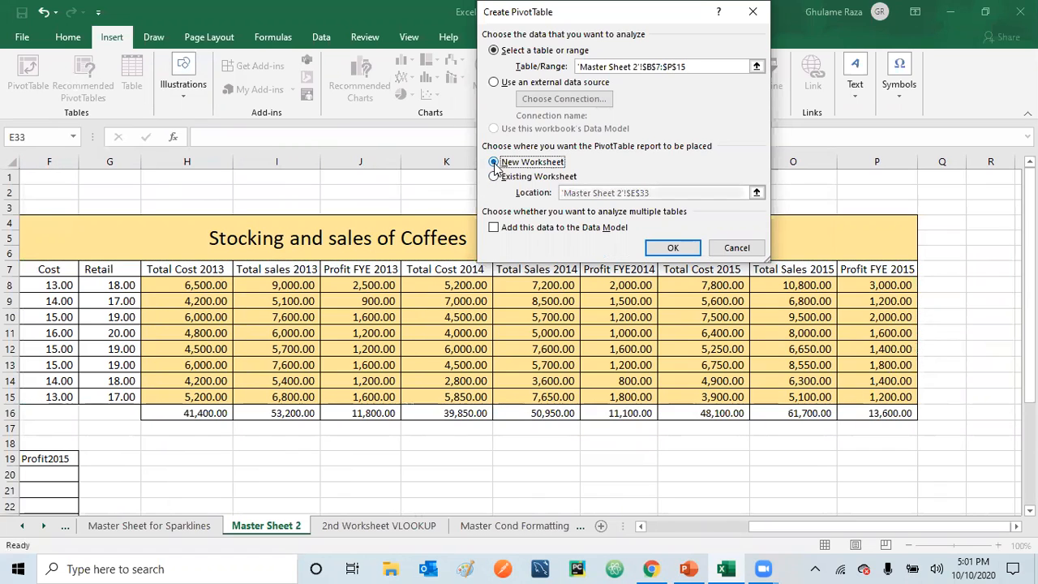
click(675, 249)
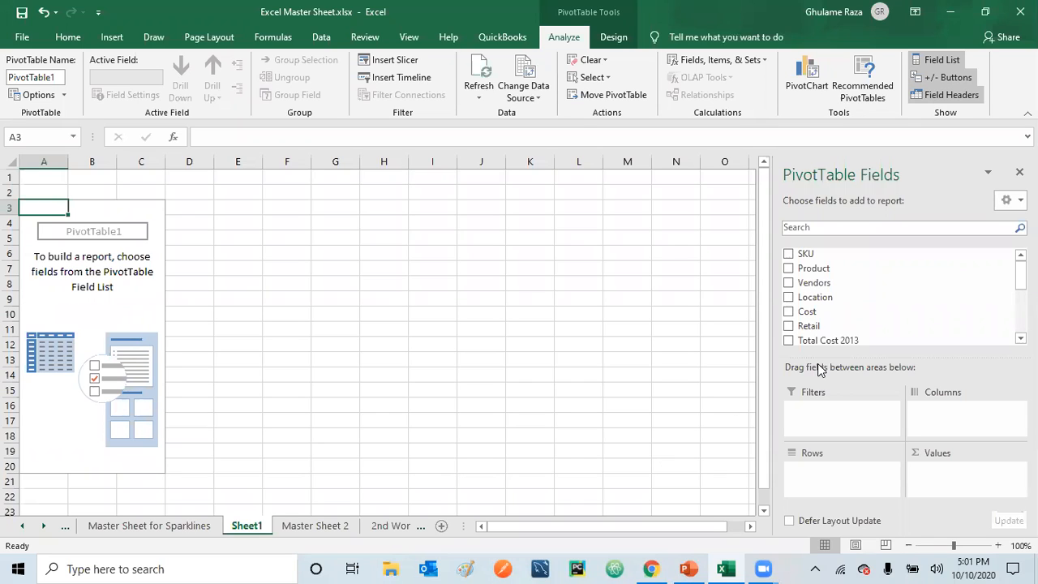
Rename the new PivotTable sheet as Product.
right_click(248, 524)
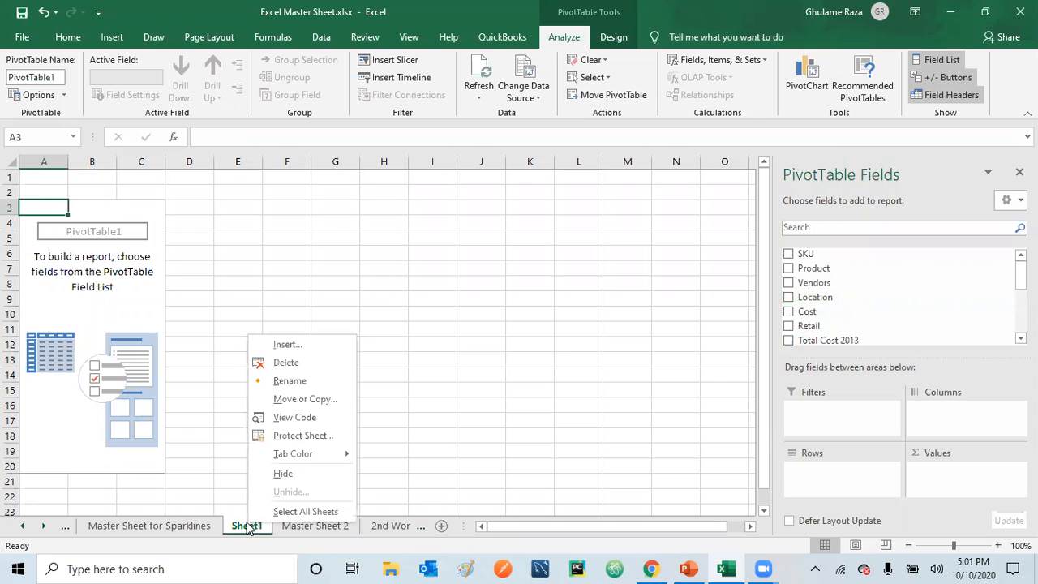
click(290, 386)
text(Product)
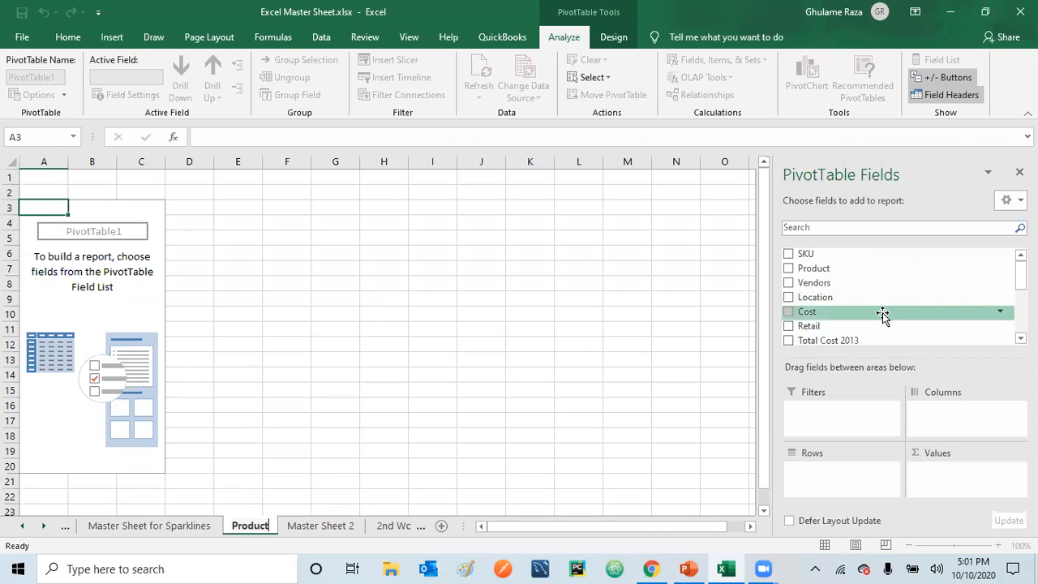
Add Product as the PivotTable's rows and the Profit FYE fields for 2013, 2014 and 2015 as summed values.
click(789, 270)
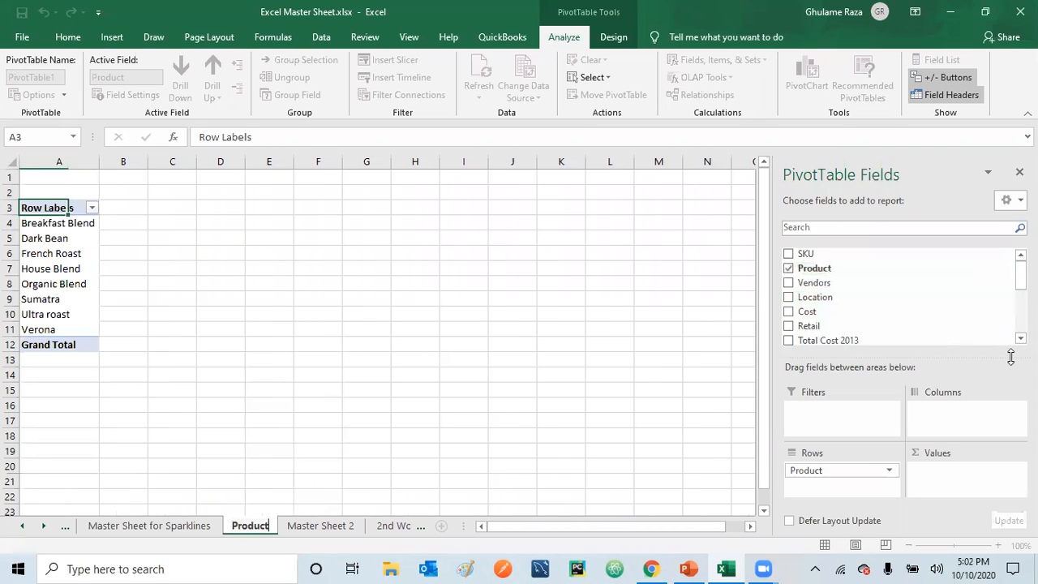
scroll(811, 308, down, 2)
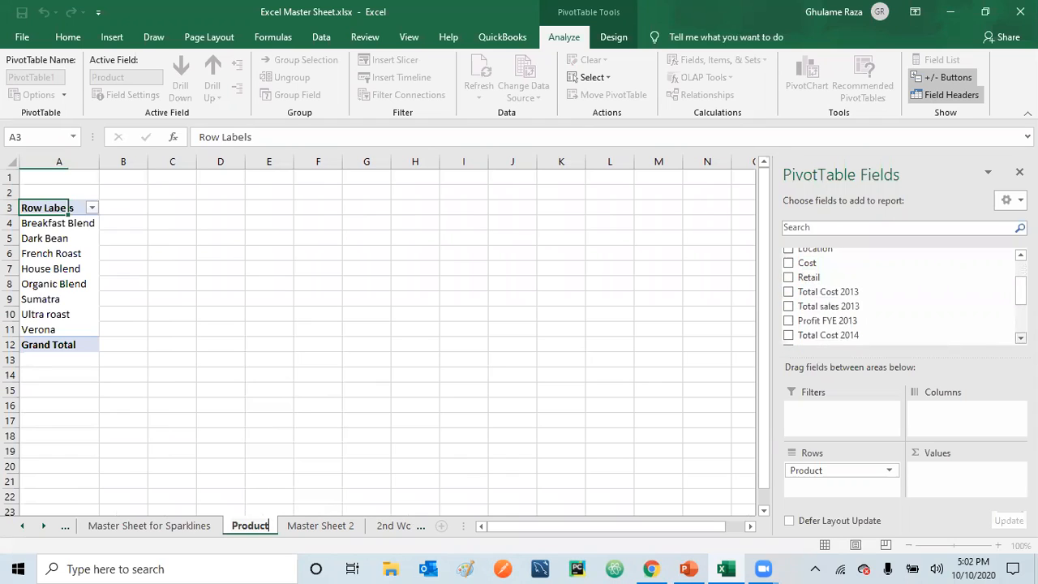
click(788, 320)
scroll(891, 320, down, 3)
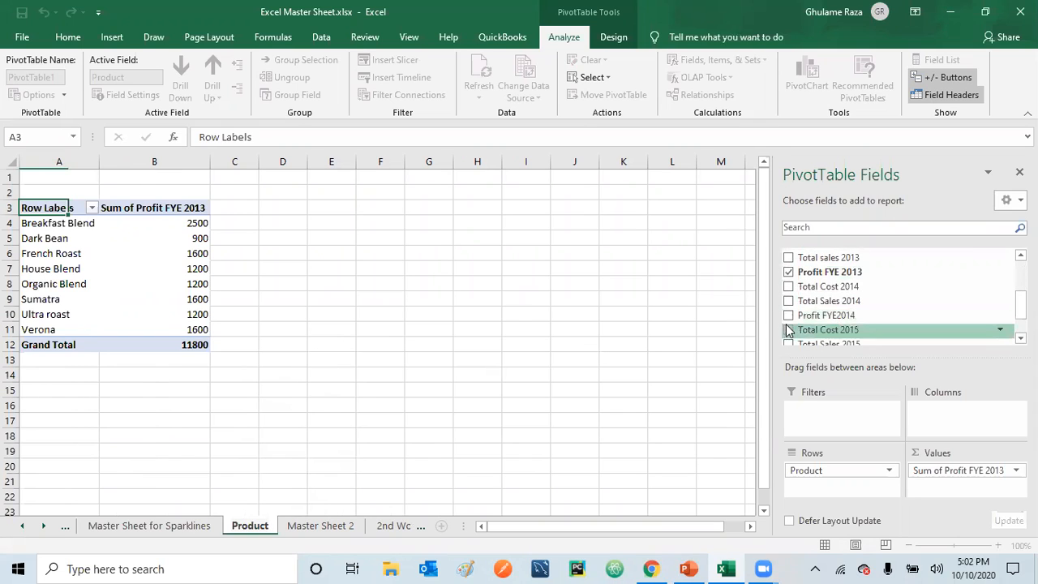
click(788, 316)
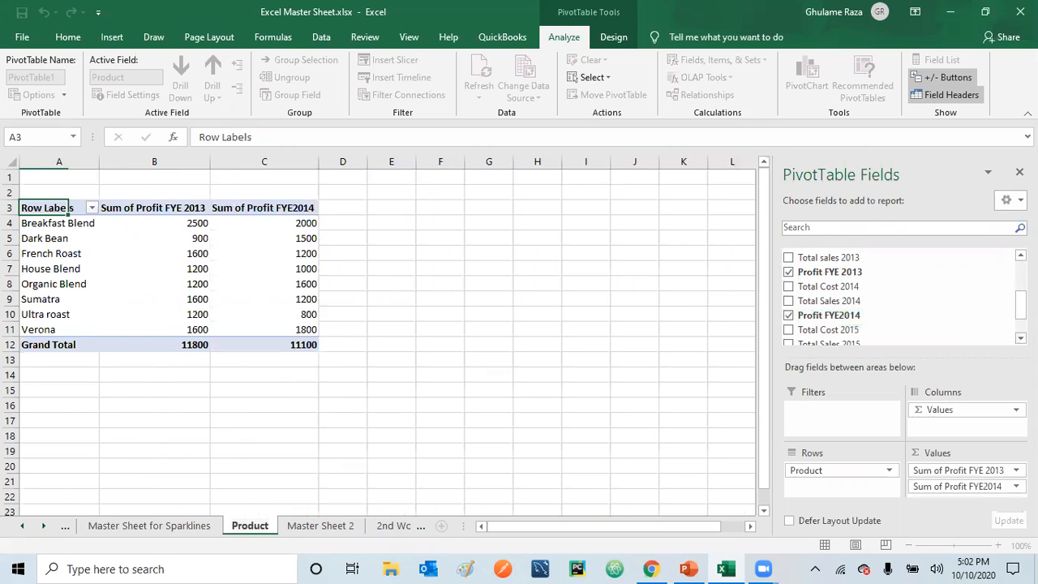
scroll(789, 321, down, 2)
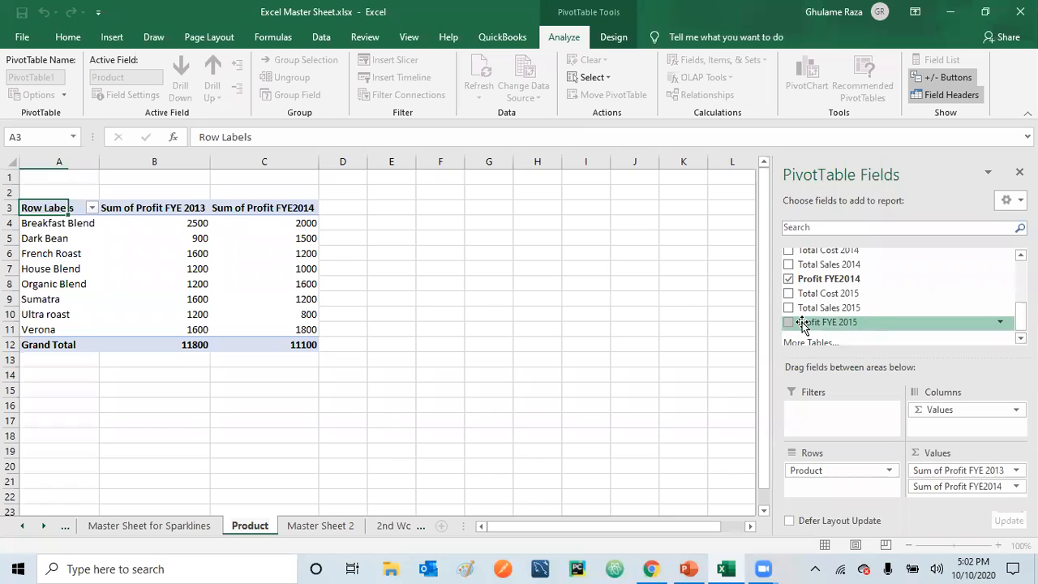
click(789, 321)
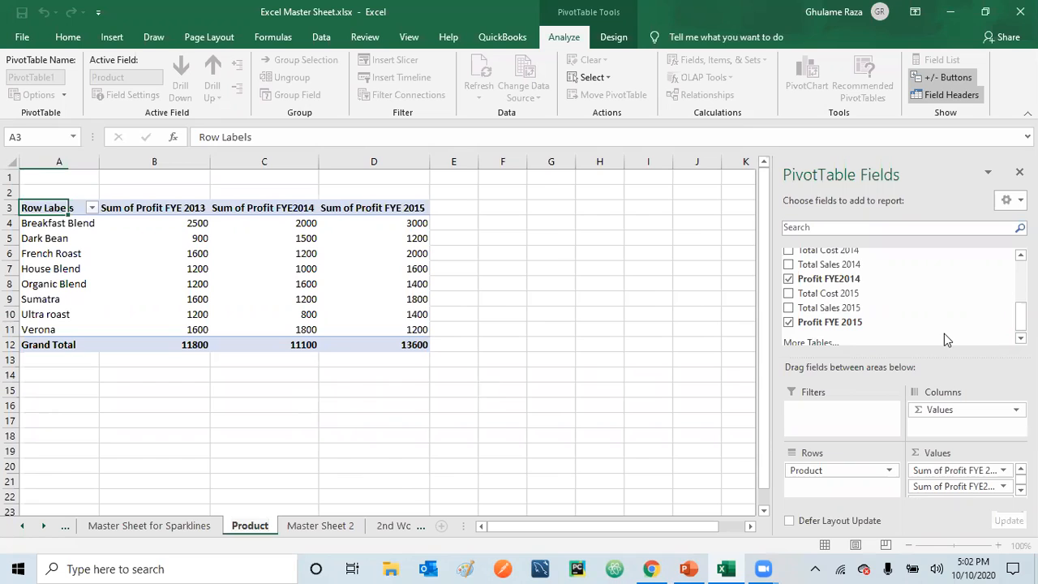
Remove the 2013, 2014 and 2015 Profit FYE fields from the PivotTable.
scroll(900, 296, up, 1)
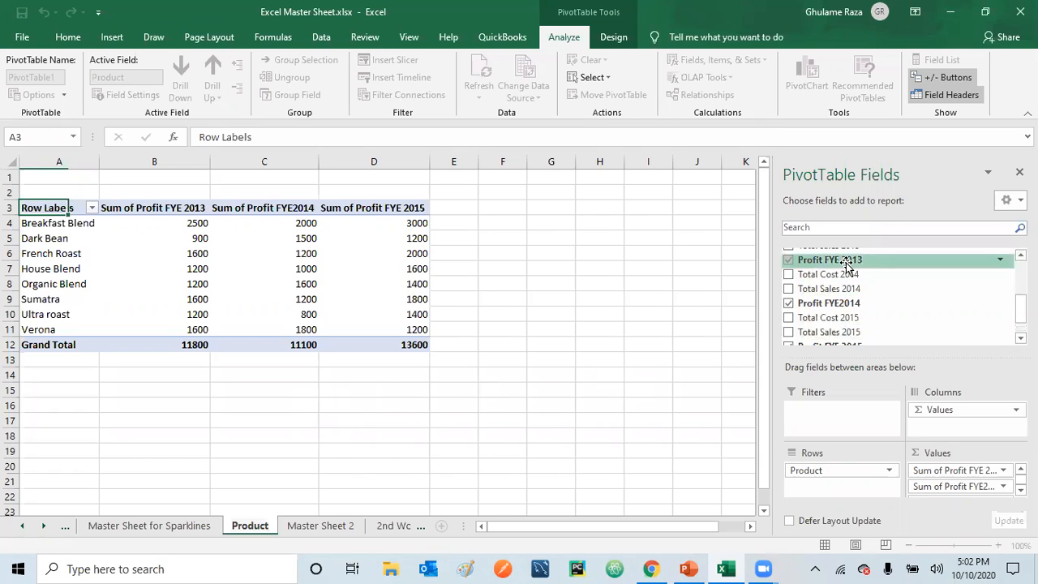
click(788, 260)
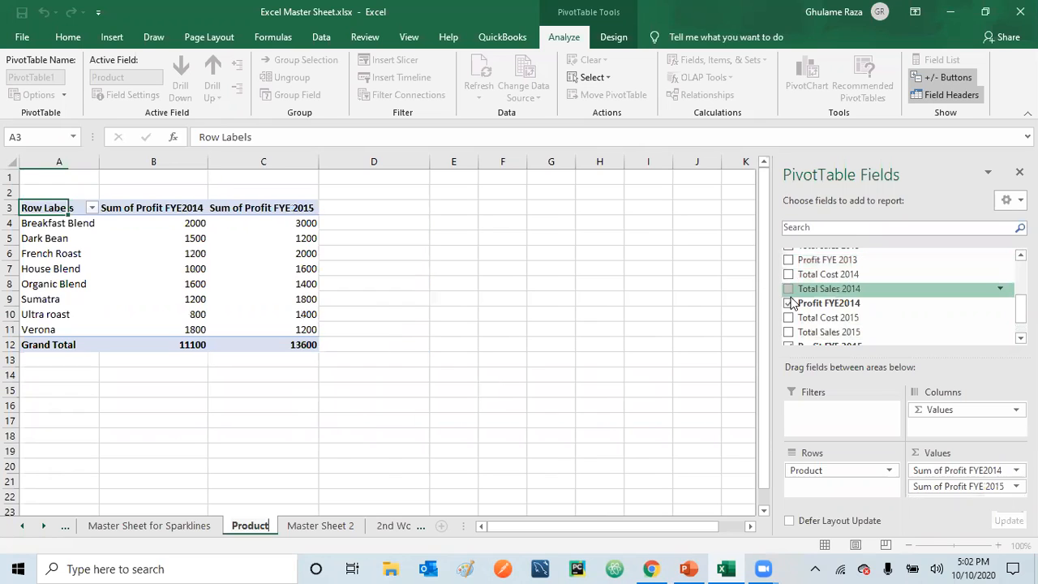
click(788, 302)
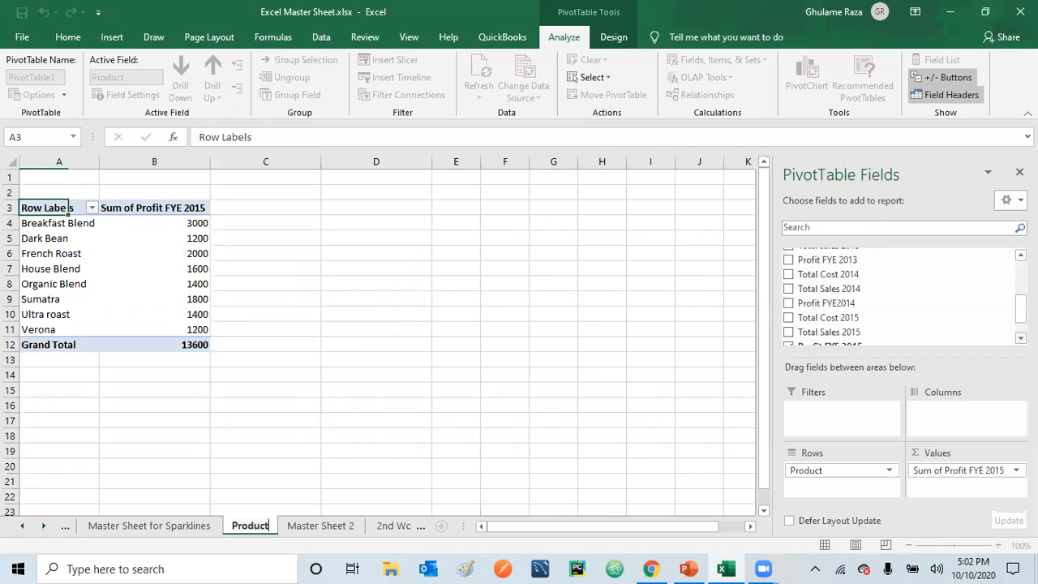
scroll(851, 308, down, 1)
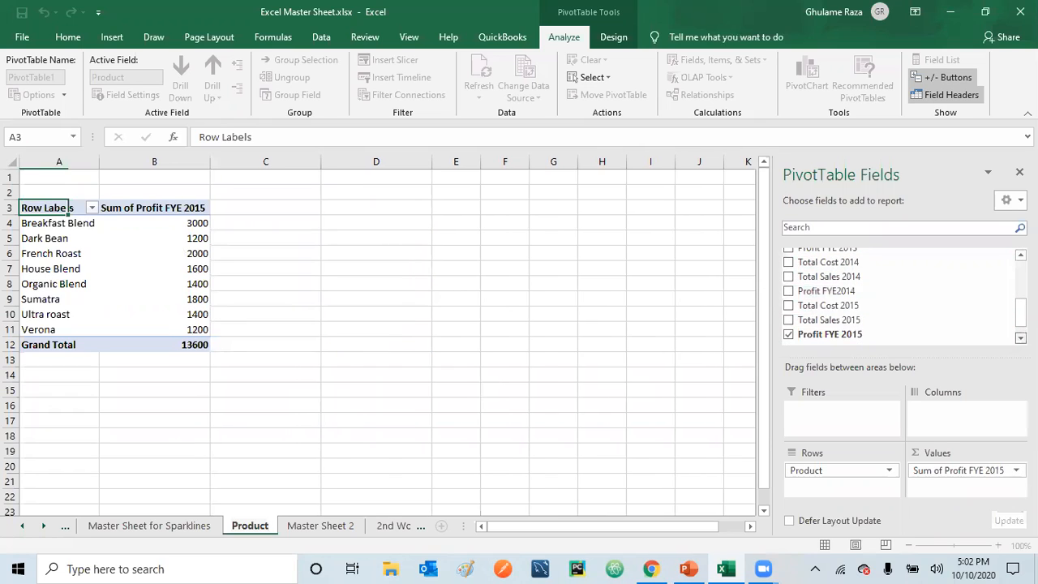
click(788, 334)
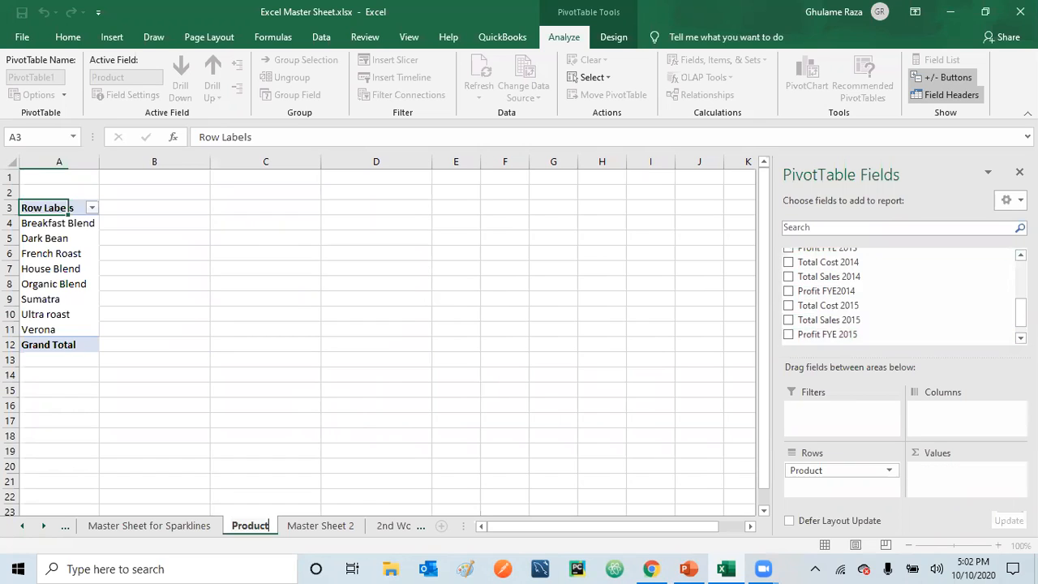
Add the Total Sales fields for 2013, 2014 and 2015 to the PivotTable's values.
scroll(851, 296, up, 1)
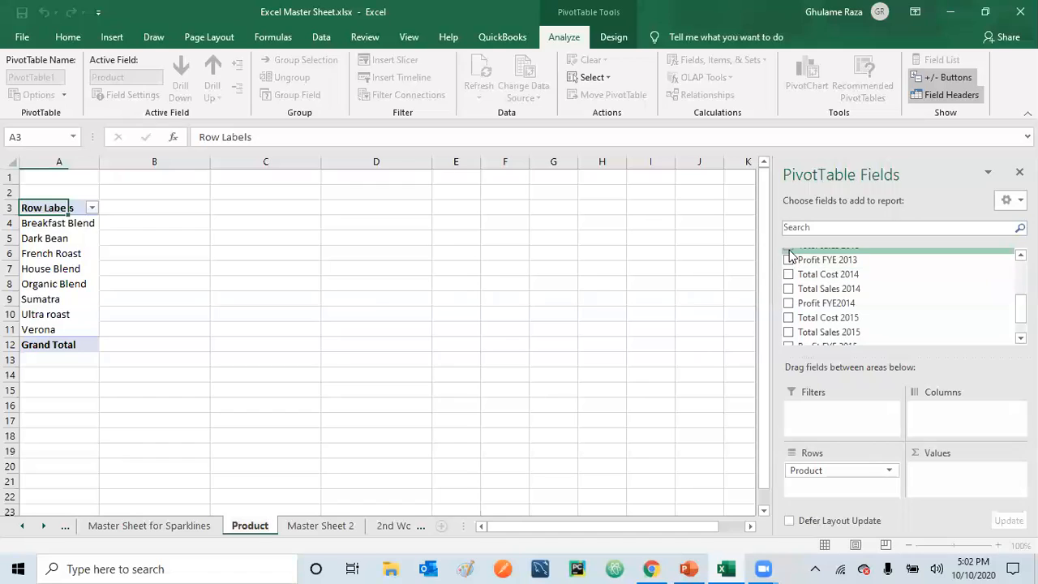
scroll(843, 284, up, 1)
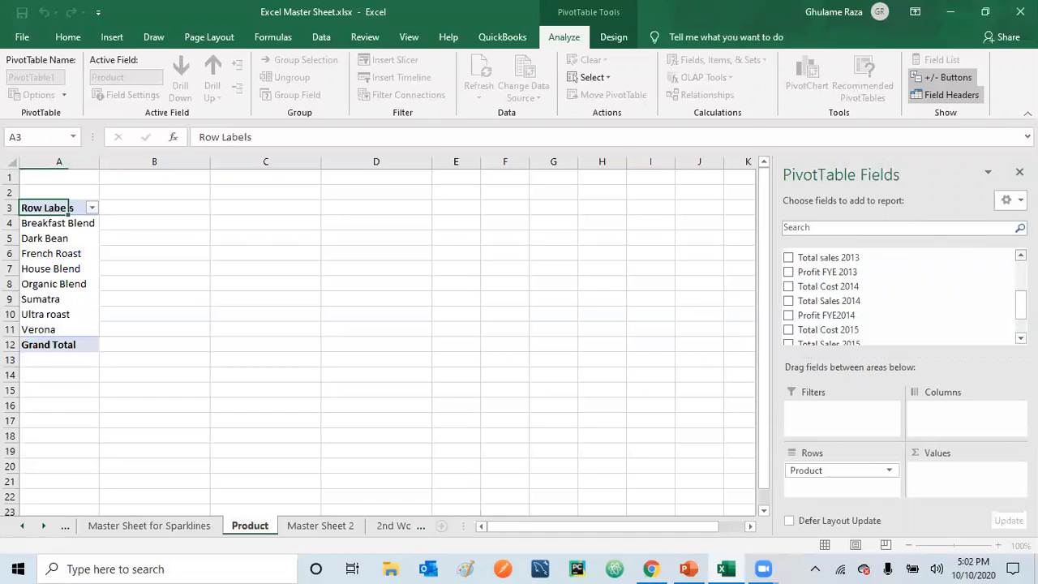
click(788, 258)
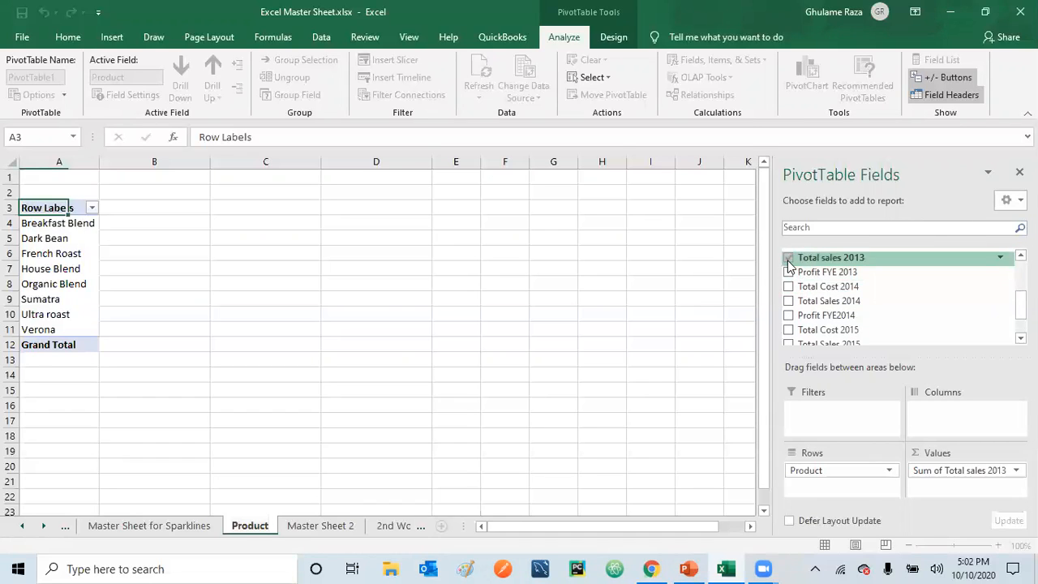
click(784, 300)
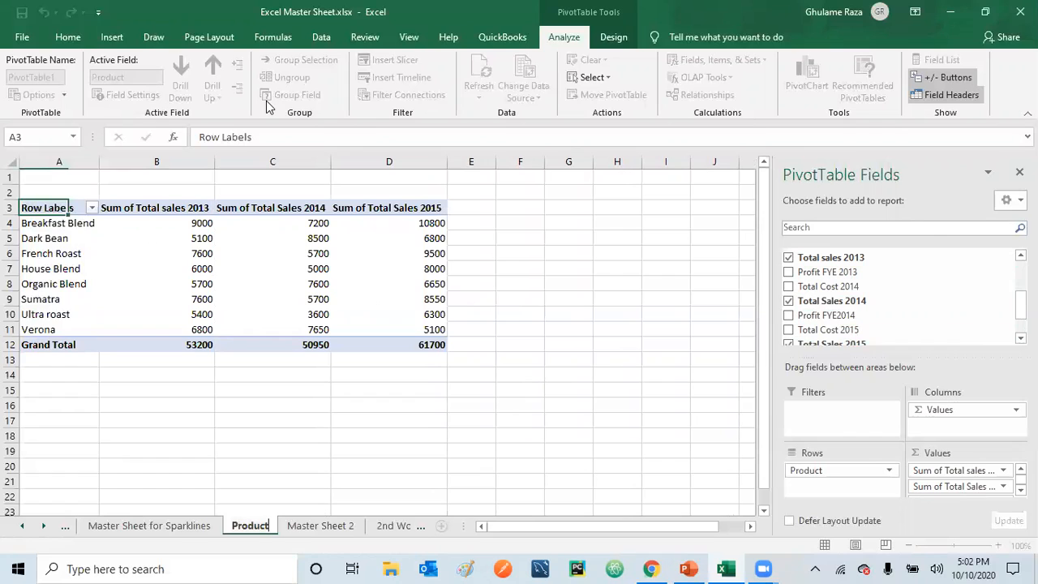
Insert a 2-D clustered column chart based on the PivotTable's product sales.
click(68, 40)
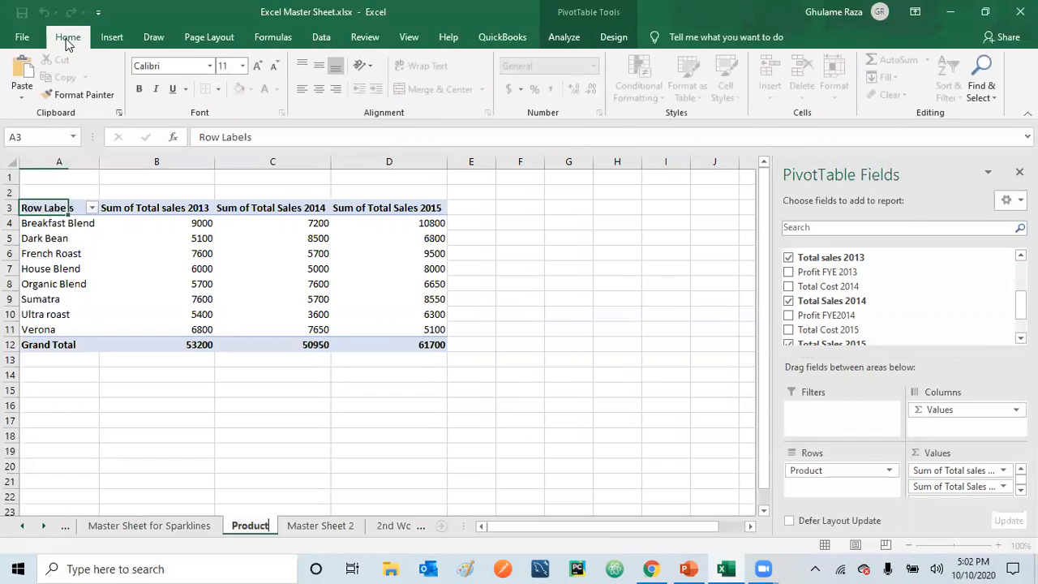
click(97, 40)
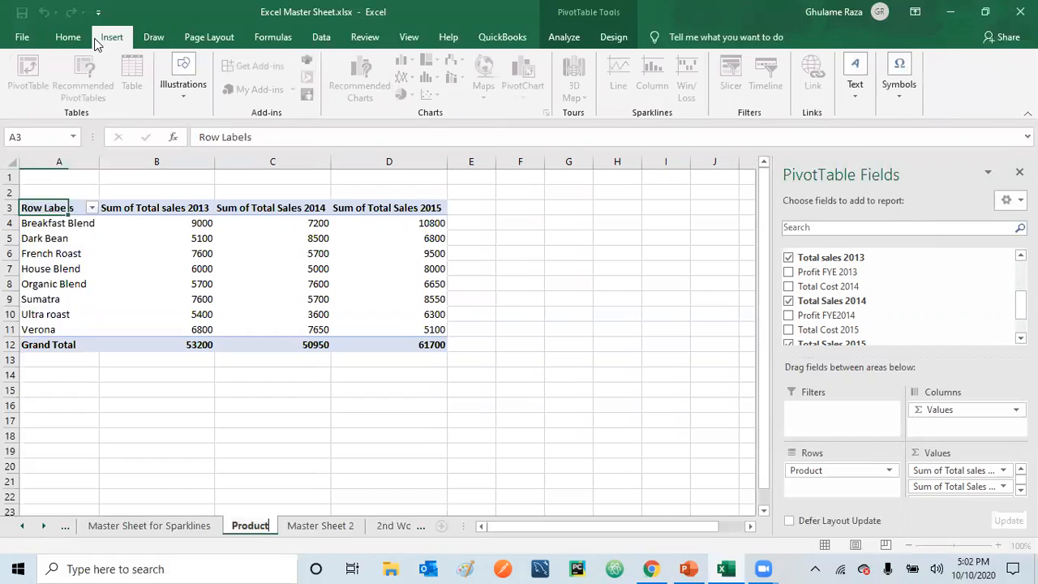
click(139, 248)
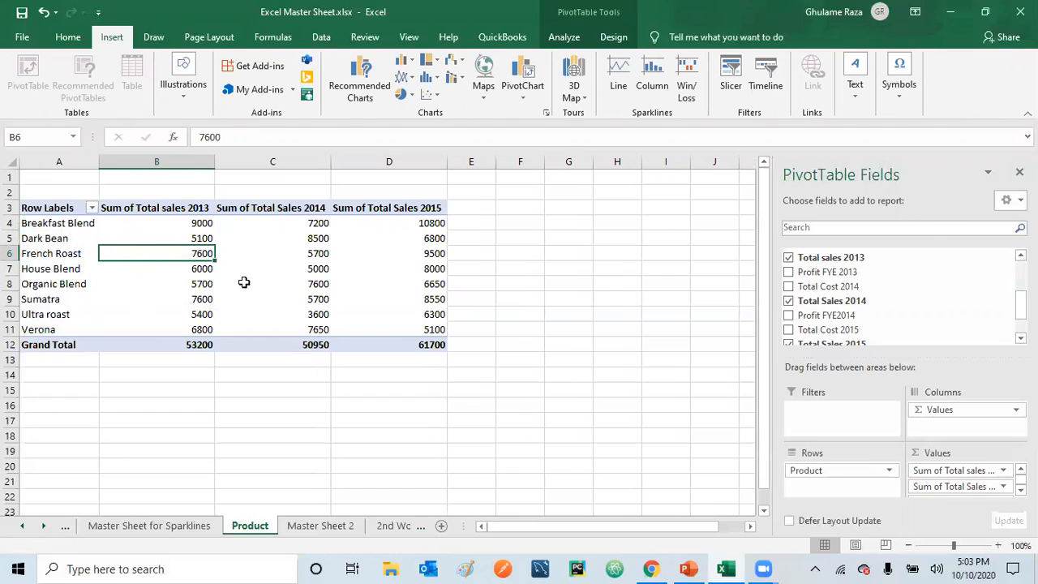
click(411, 63)
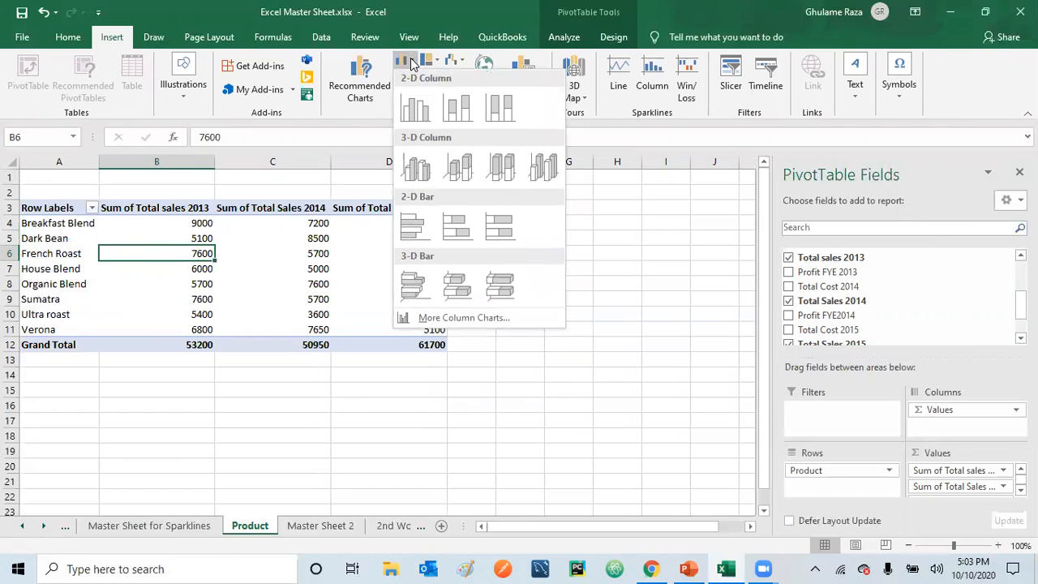
click(415, 107)
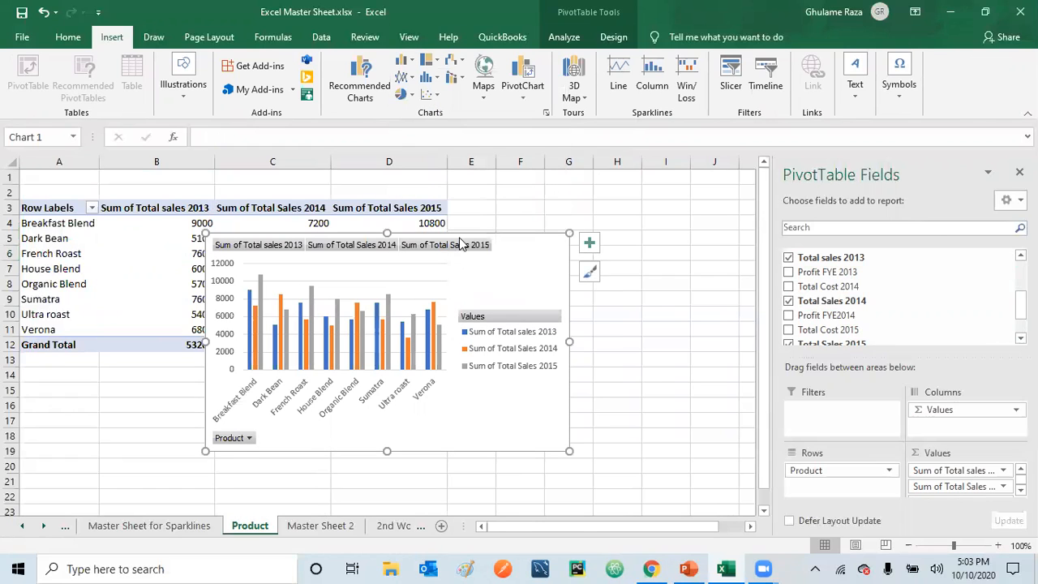
click(403, 287)
drag(560, 245, 558, 244)
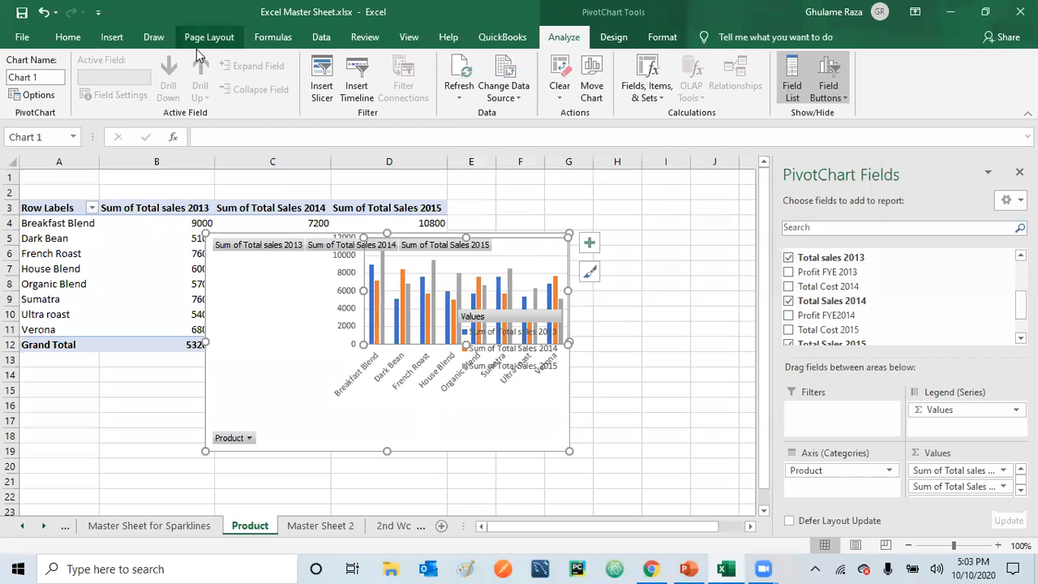
click(42, 12)
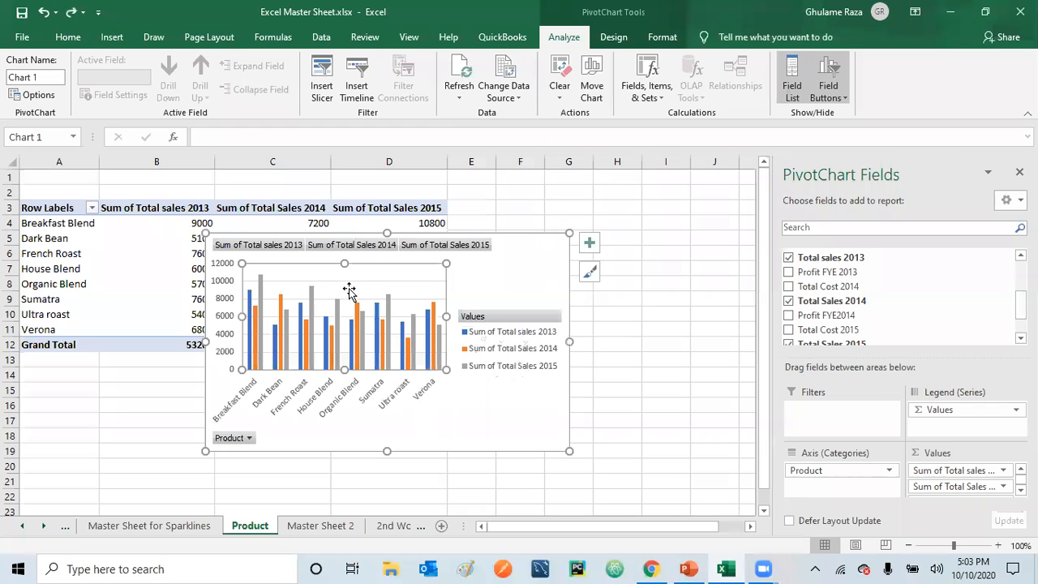
Move the whole chart beside the PivotTable, starting at column E near row 1, and deselect it.
click(395, 235)
drag(545, 212, 645, 175)
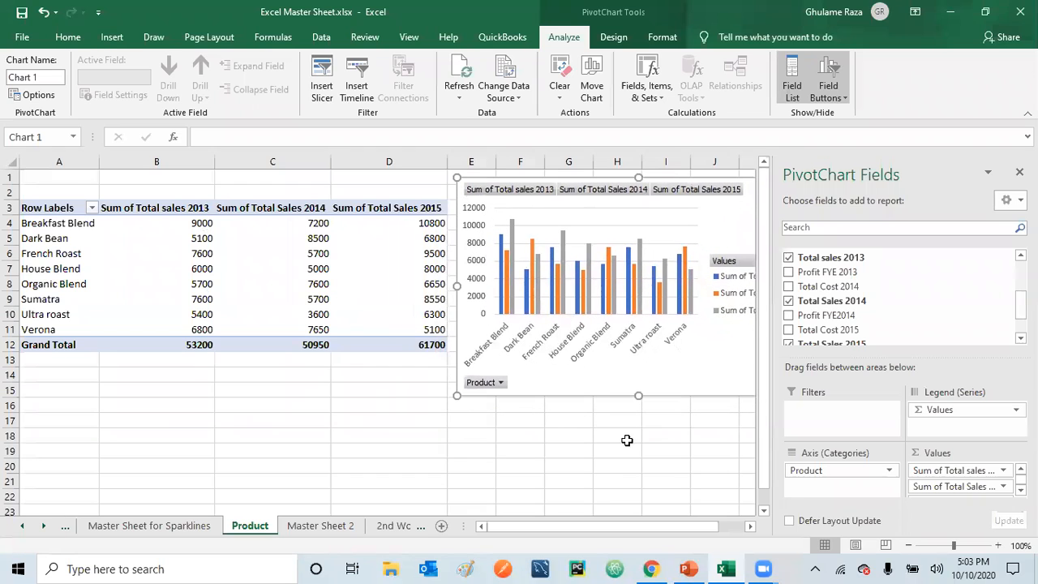
click(613, 482)
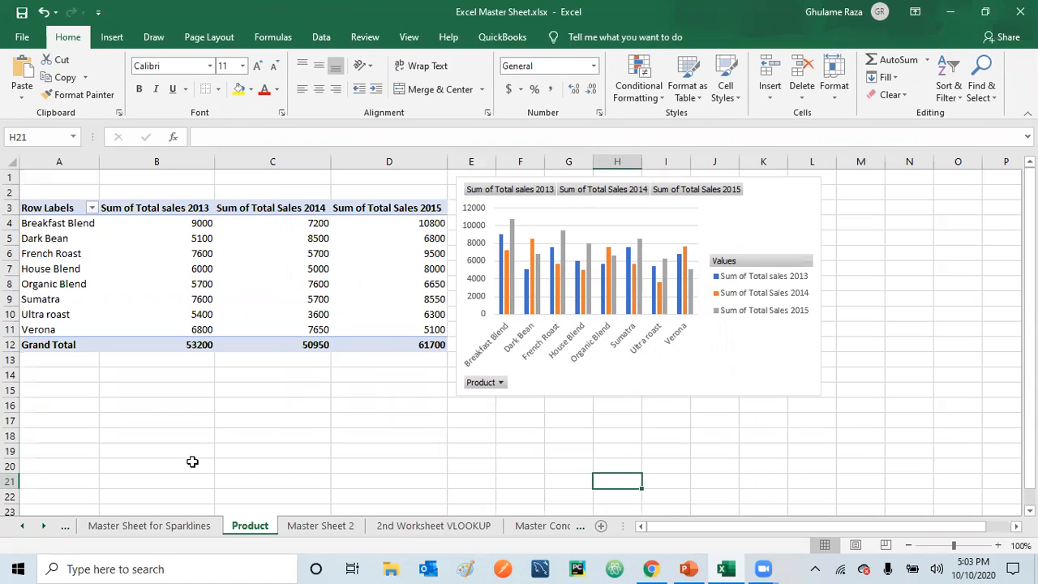
Change Verona's Total sales 2013 value in cell I15 of Master Sheet 2 to 5,900.
click(310, 526)
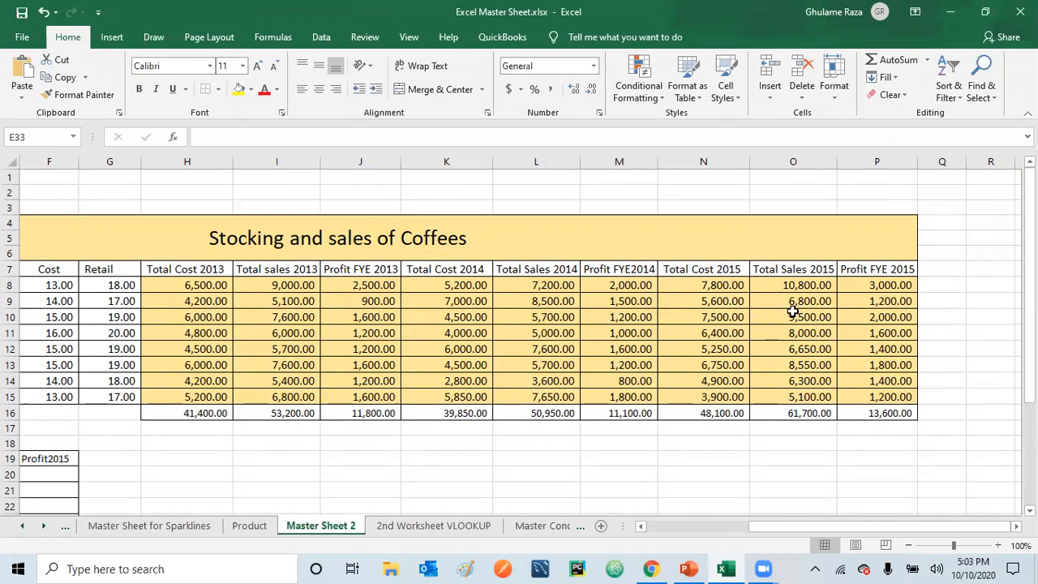
click(802, 397)
drag(780, 526, 600, 525)
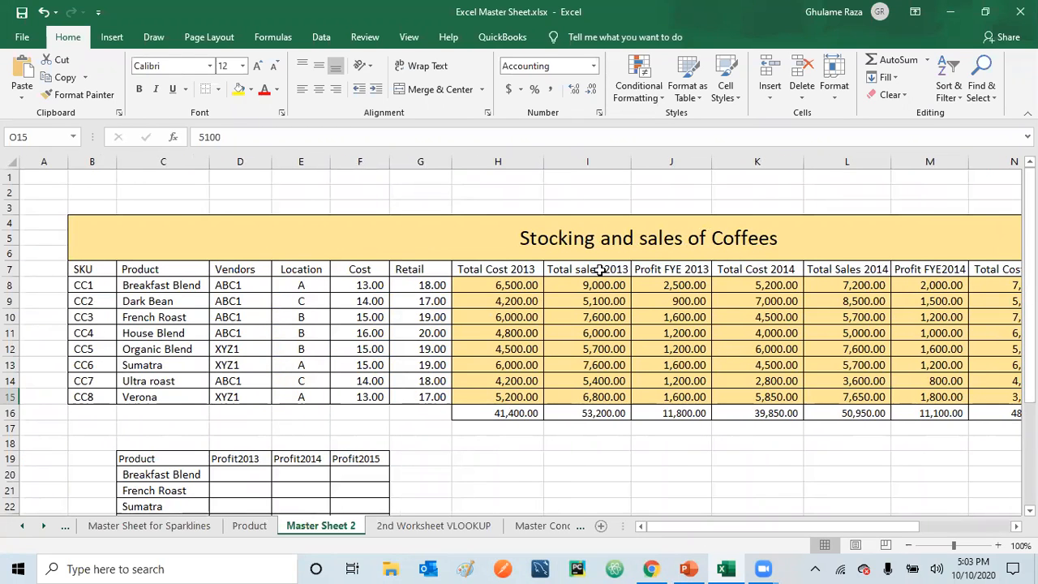
click(605, 398)
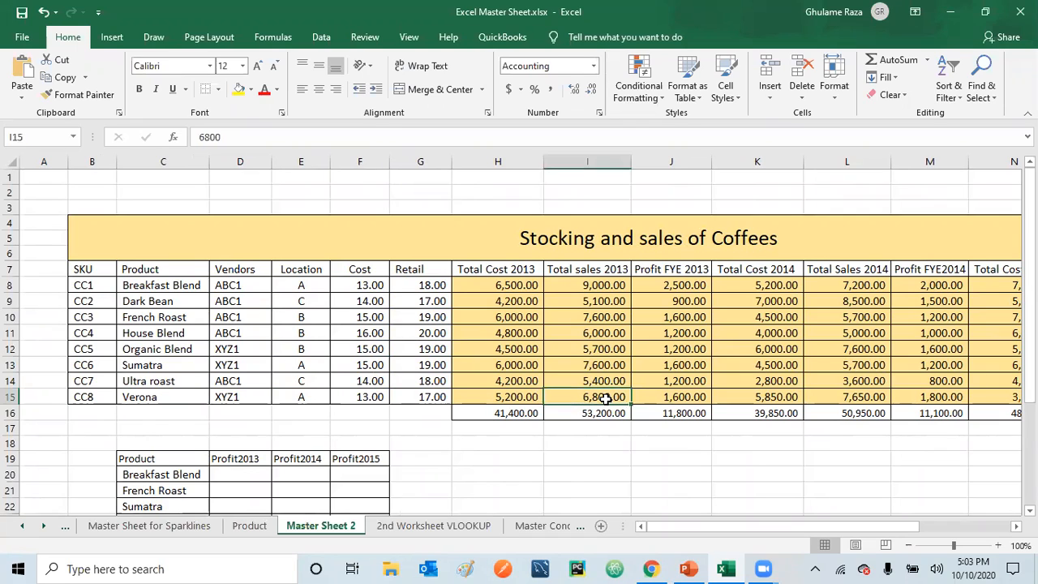
text(5)
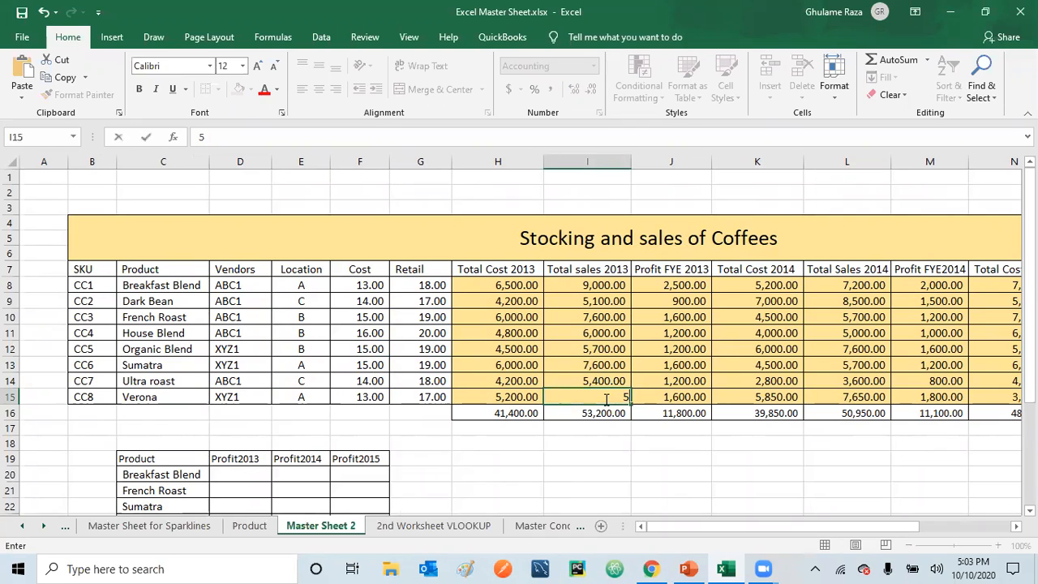
text(,900)
key(Return)
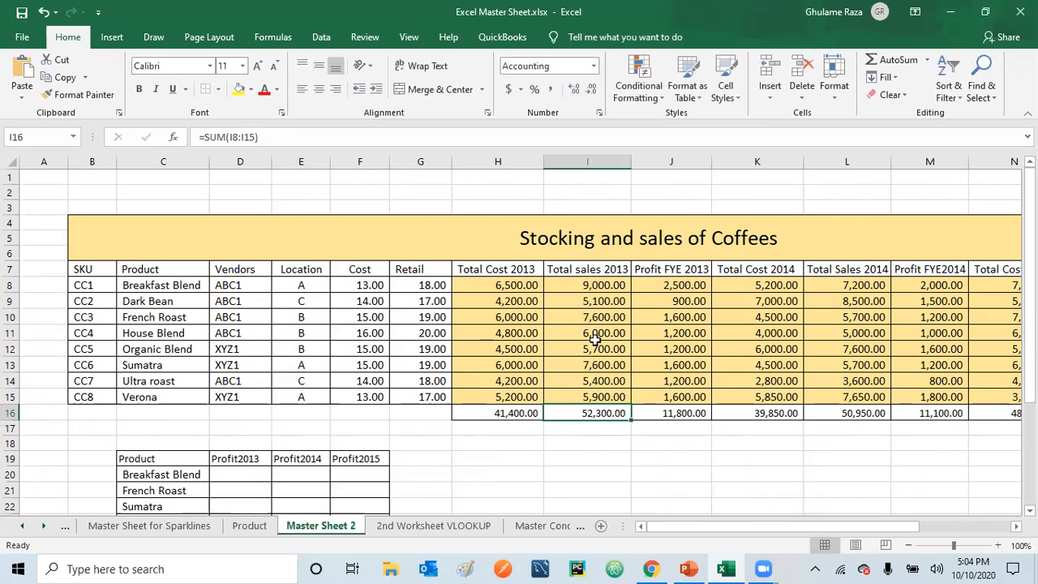
click(595, 397)
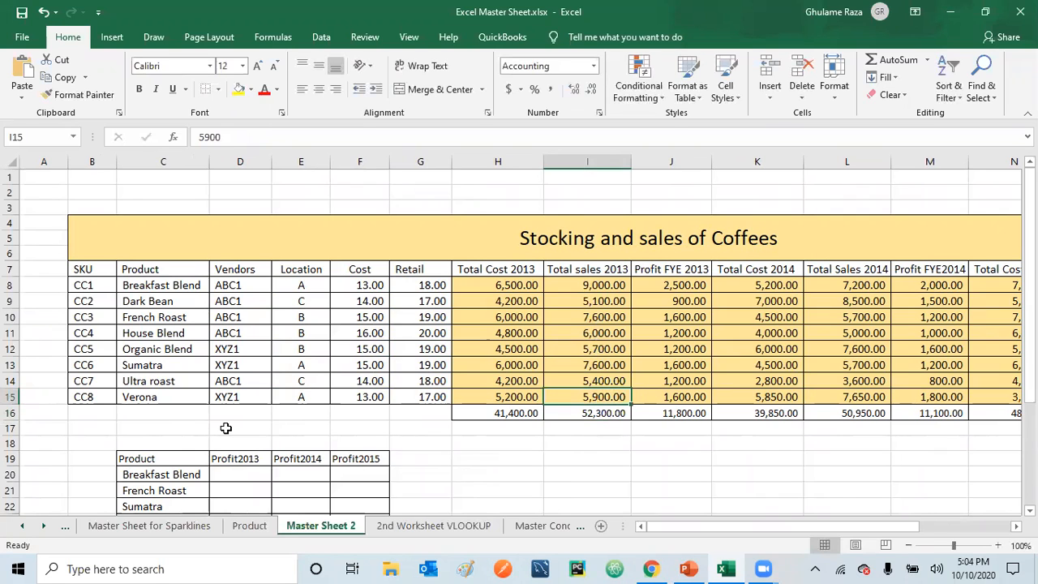
Refresh all data on the Product sheet so its PivotTable and chart use the edited Verona sales, and check Verona's 2013 value.
click(247, 529)
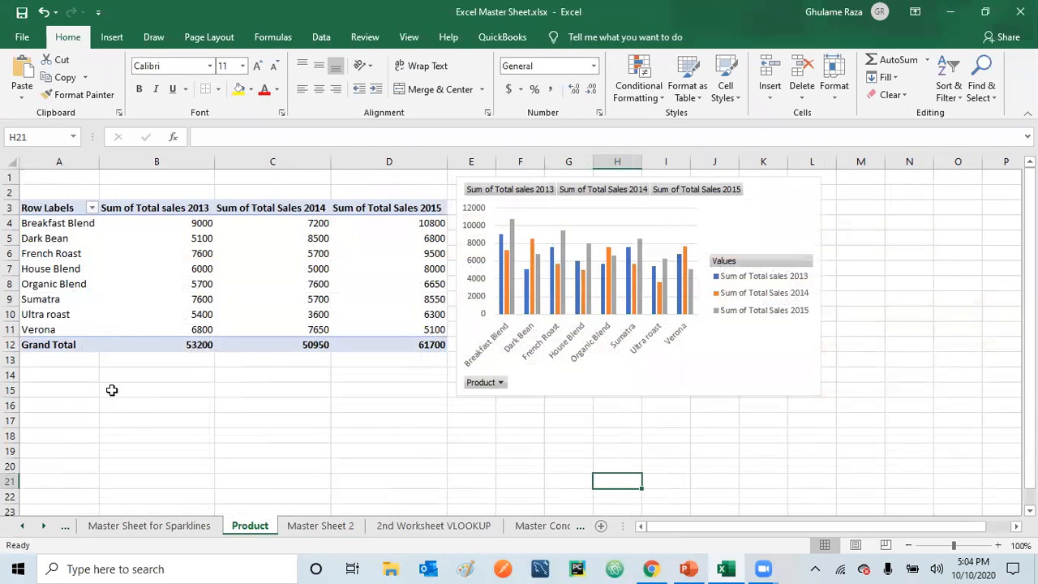
click(319, 527)
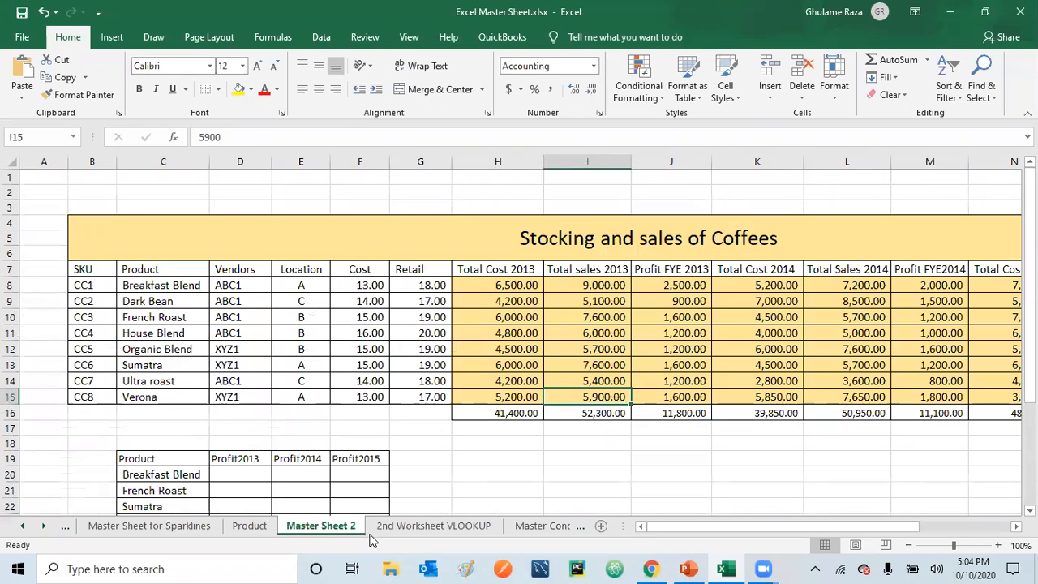
click(249, 525)
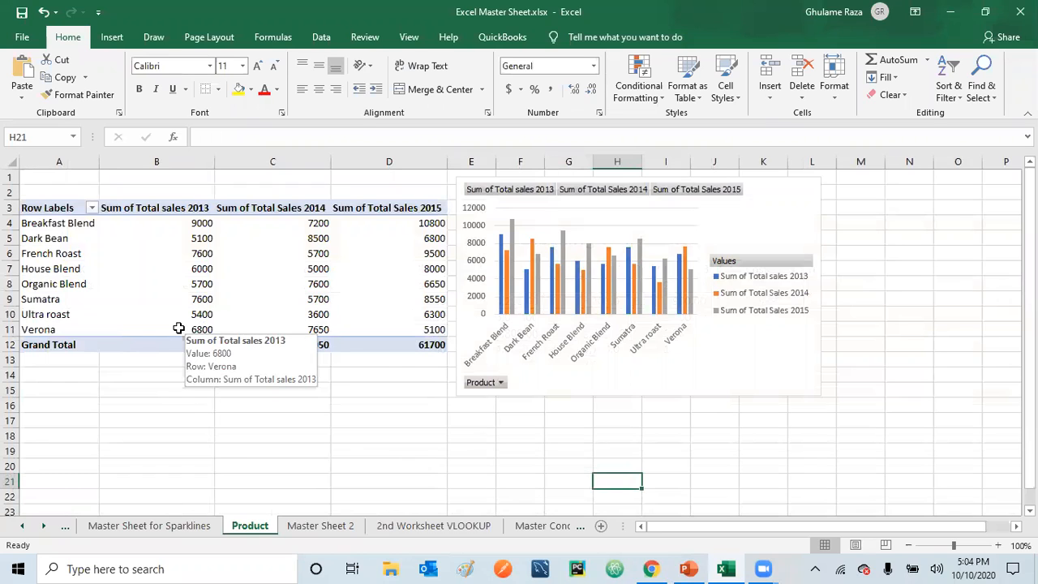
click(321, 38)
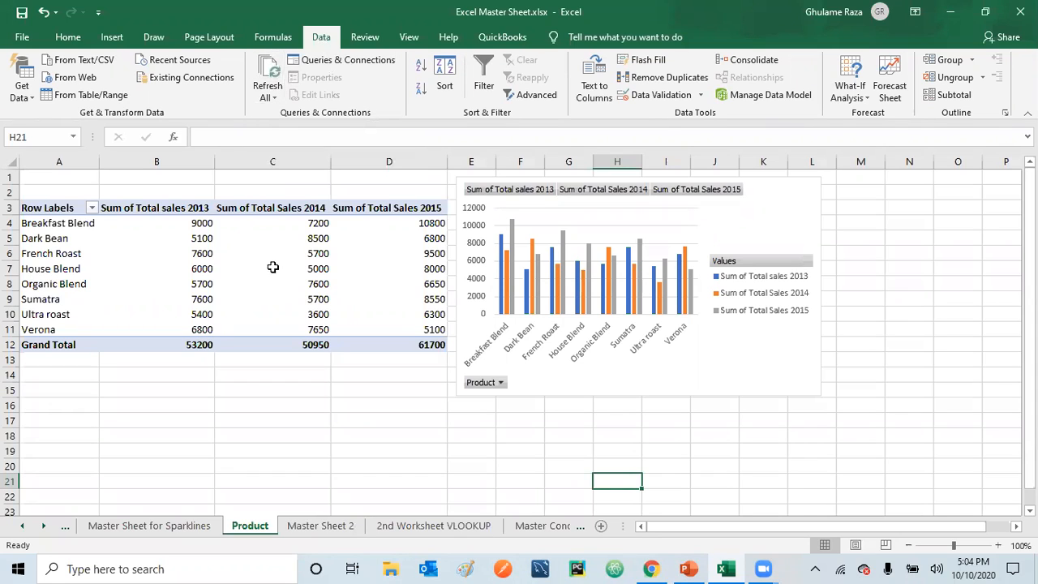
click(268, 69)
mouse_move(189, 330)
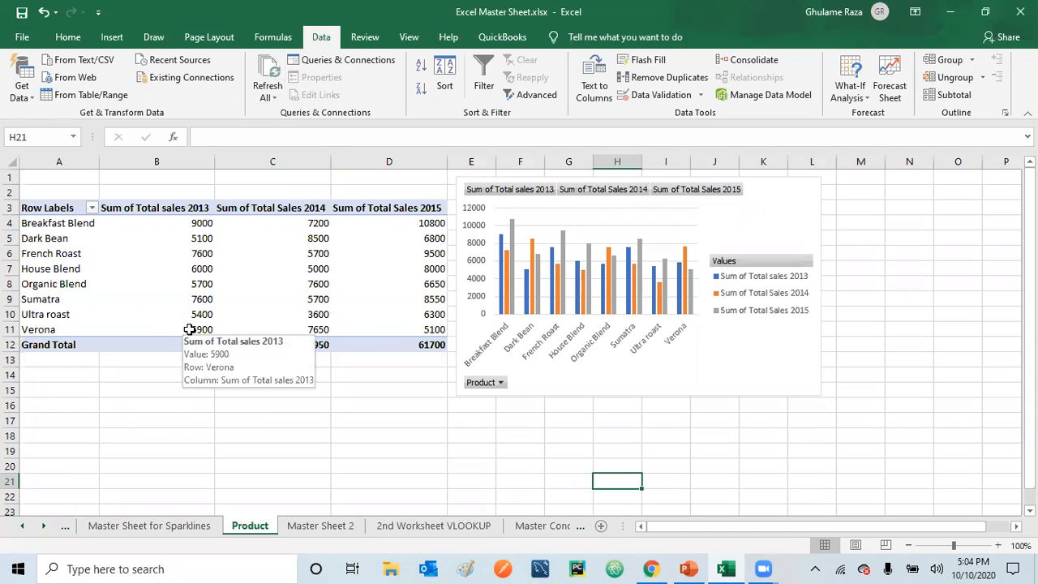
click(189, 330)
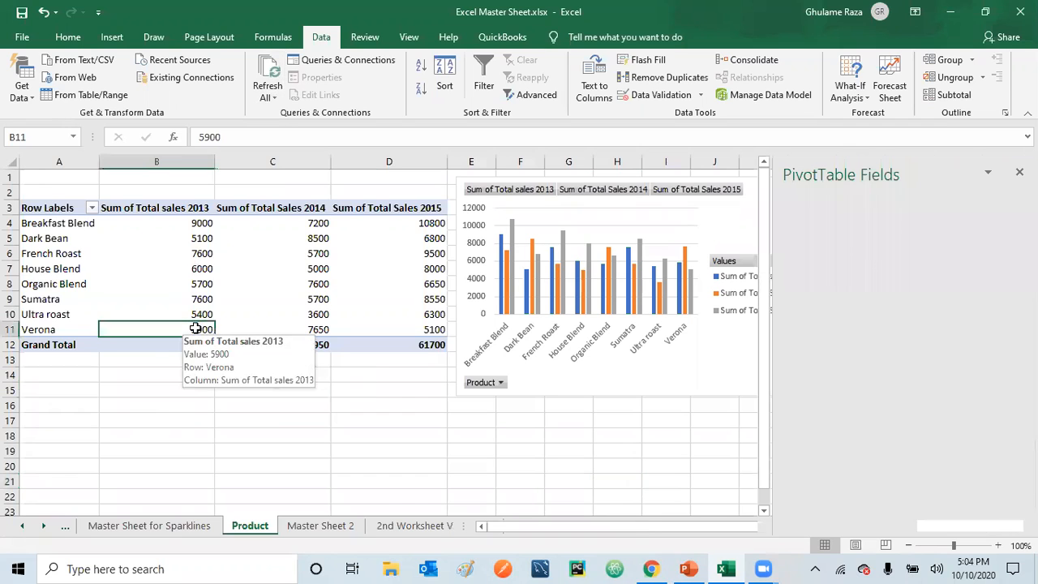
click(351, 429)
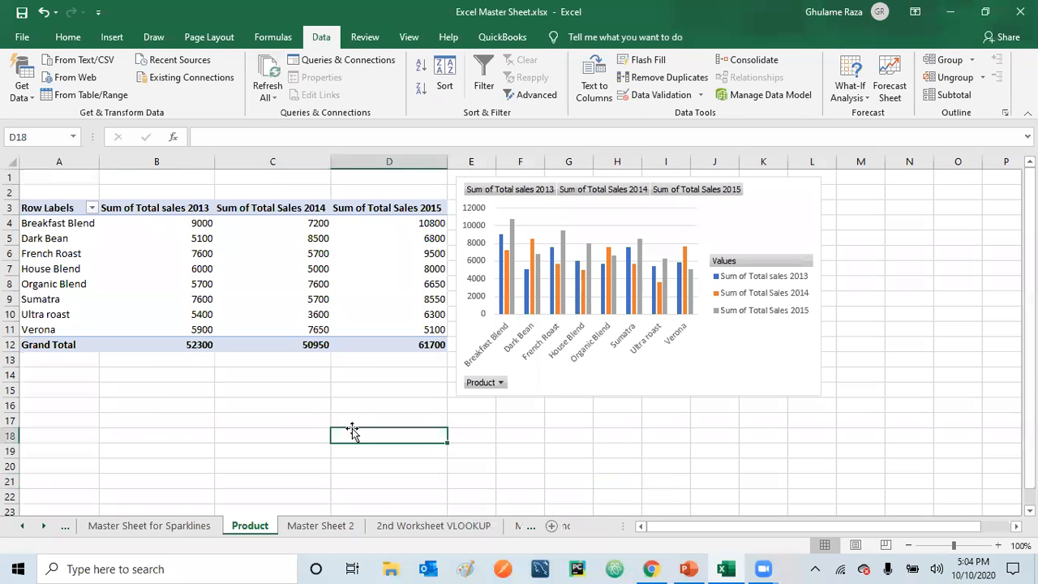
Remove the Total Sales fields for 2013, 2014 and 2015 from the Product sheet's PivotTable.
click(303, 299)
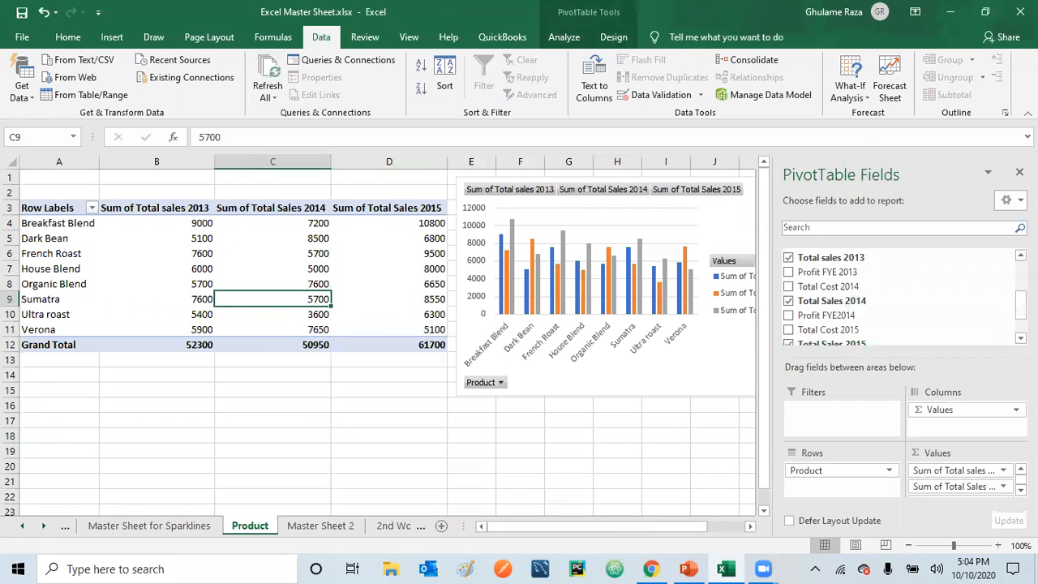
scroll(900, 296, up, 1)
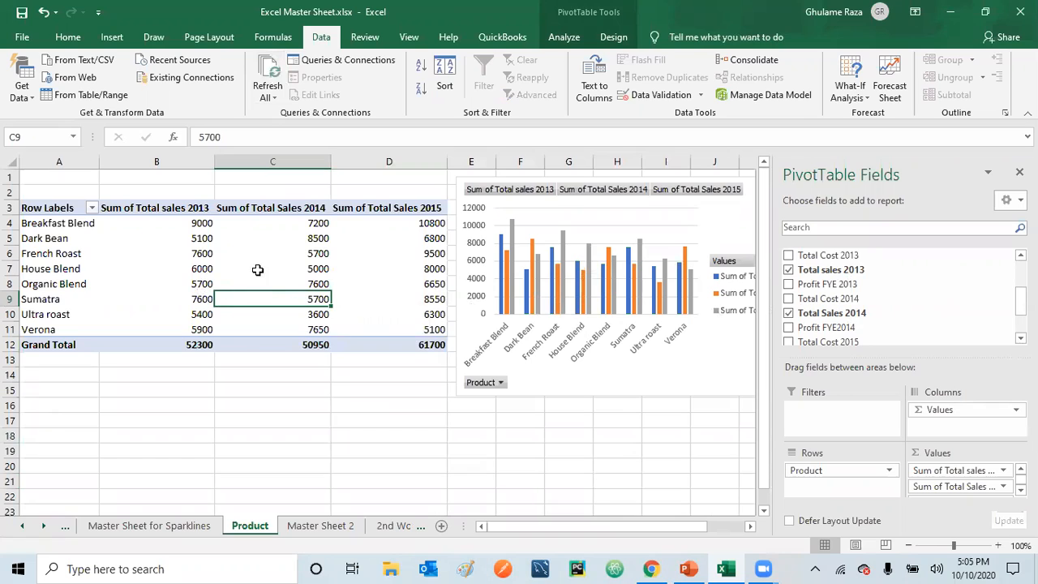
click(789, 271)
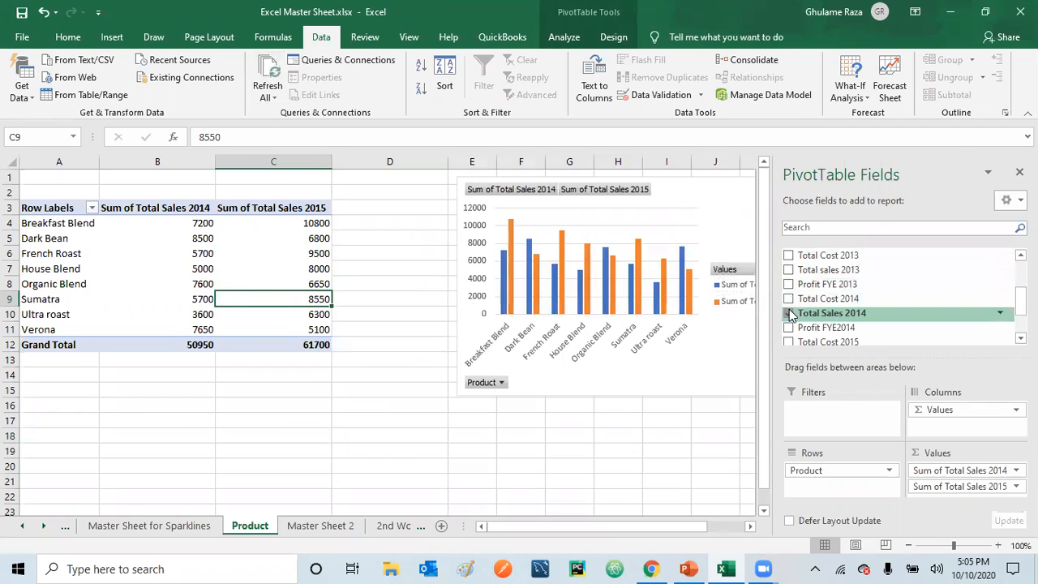
click(788, 313)
scroll(900, 298, down, 1)
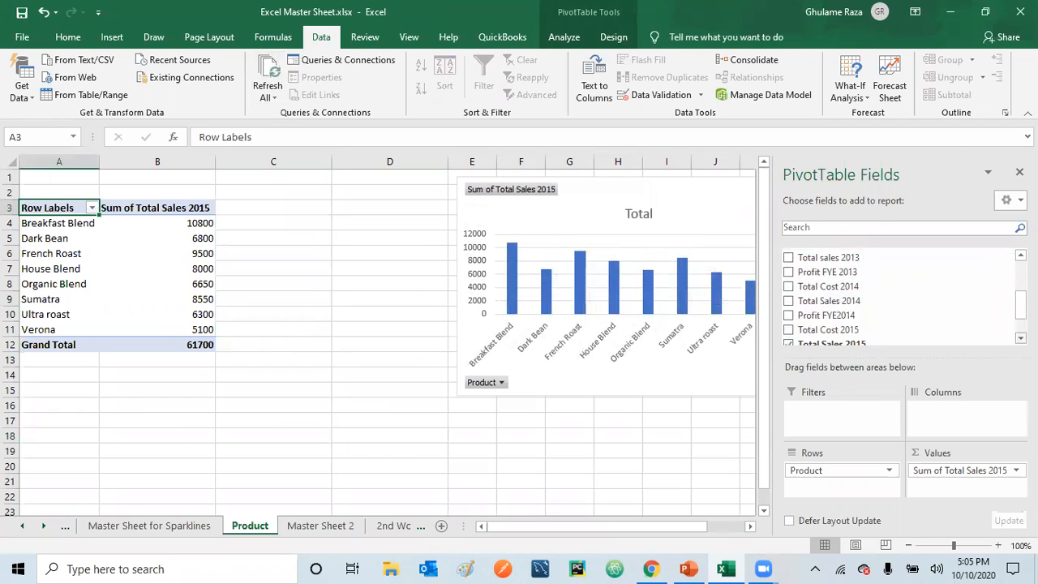
click(789, 343)
Add the Total Cost fields for 2013, 2014 and 2015 to the PivotTable's values.
scroll(859, 300, up, 1)
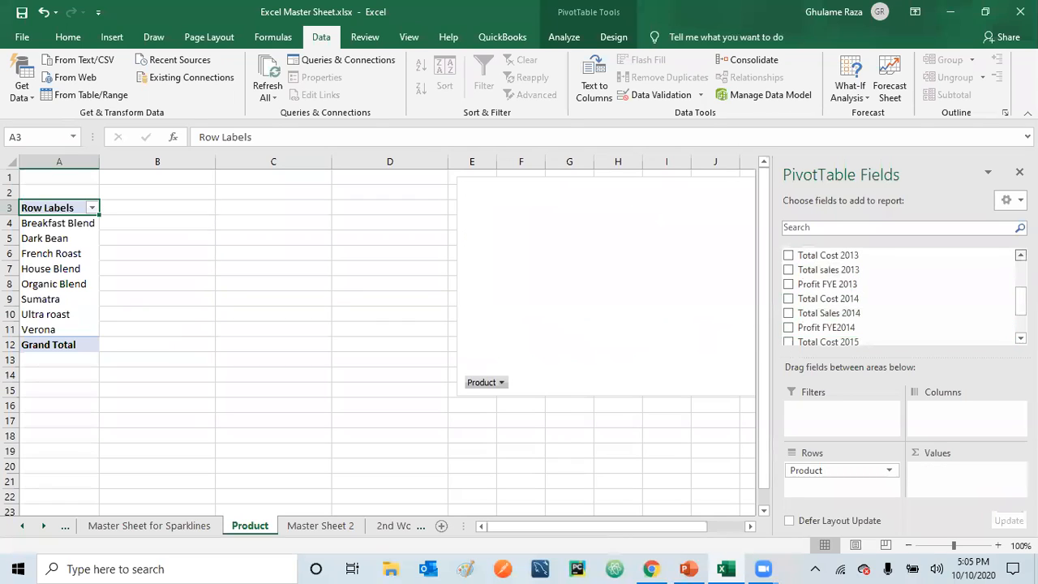
click(787, 259)
click(785, 297)
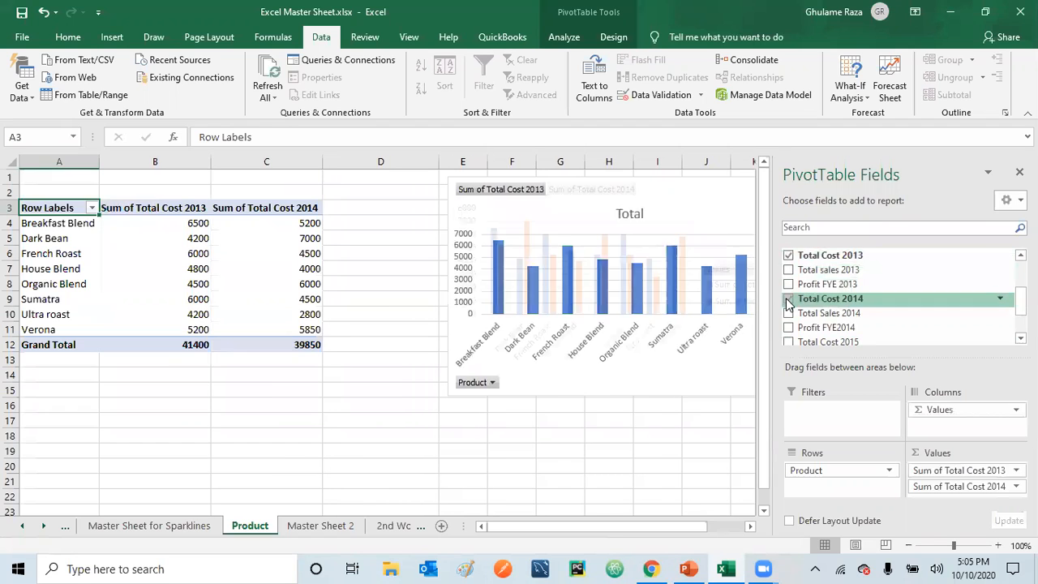
click(788, 342)
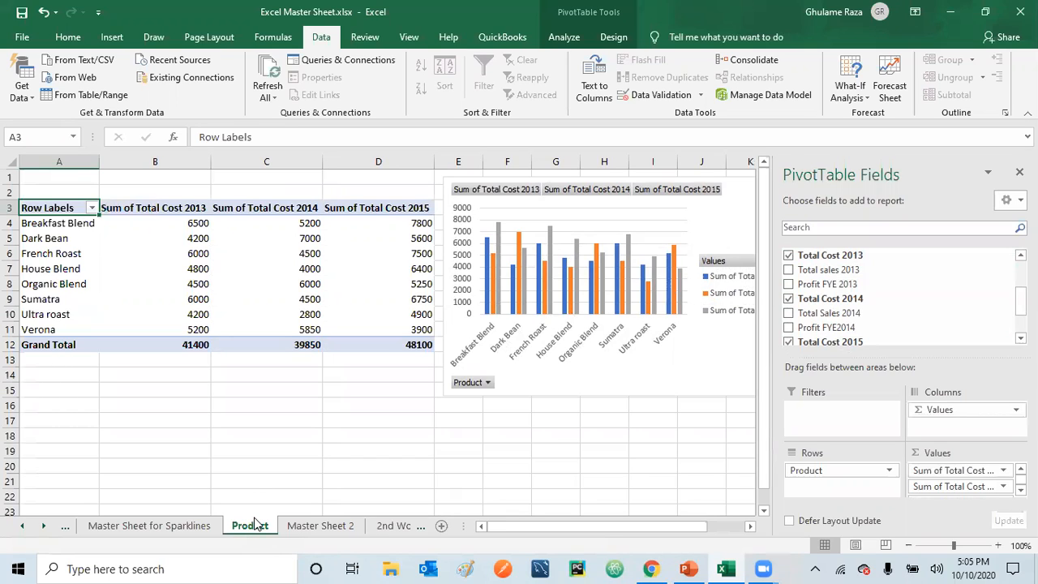
Create a PivotTable on a new worksheet from the range B7:P15 of Master Sheet 2.
click(317, 526)
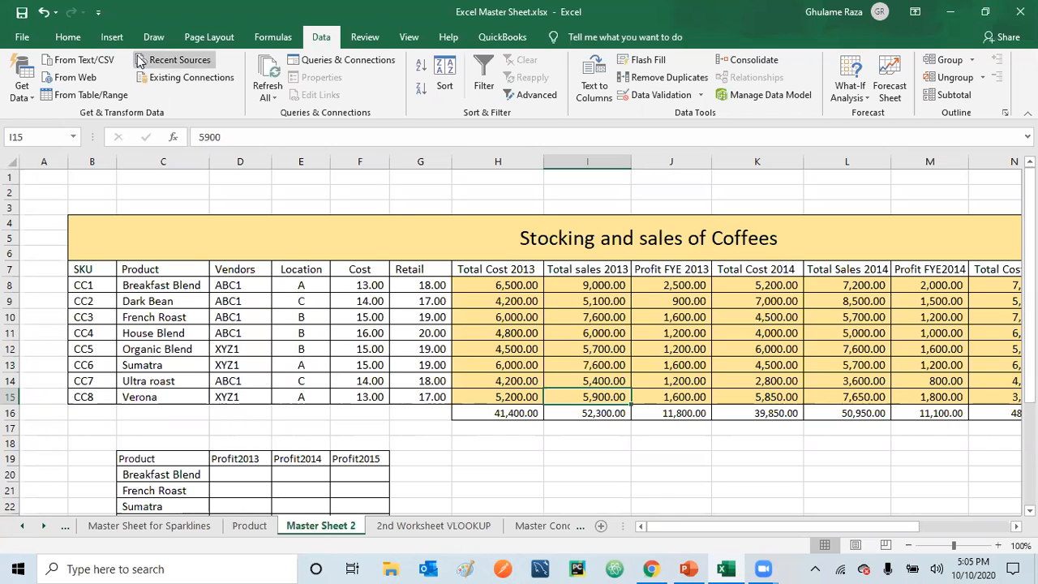
click(113, 38)
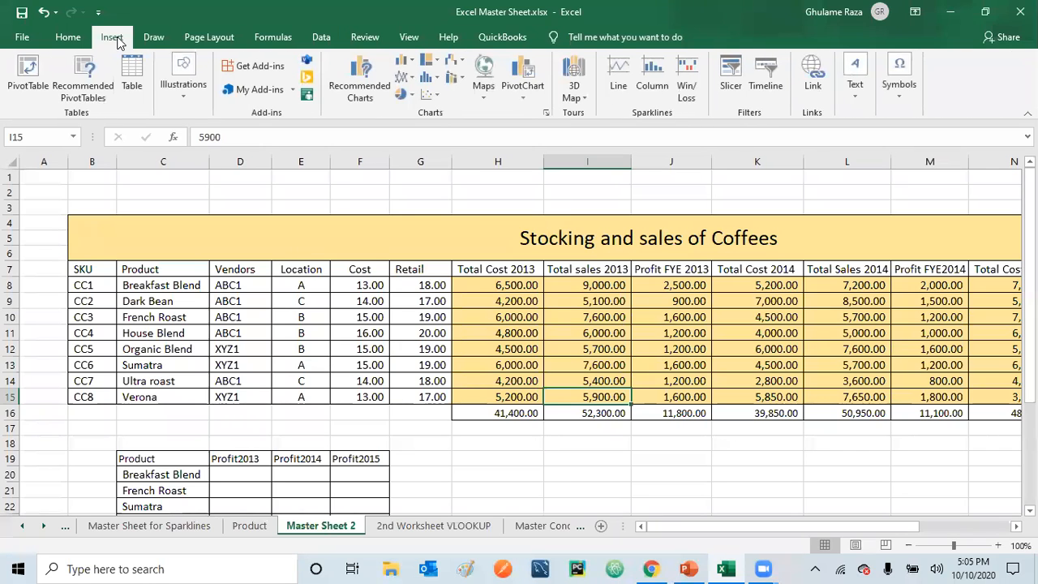
click(22, 78)
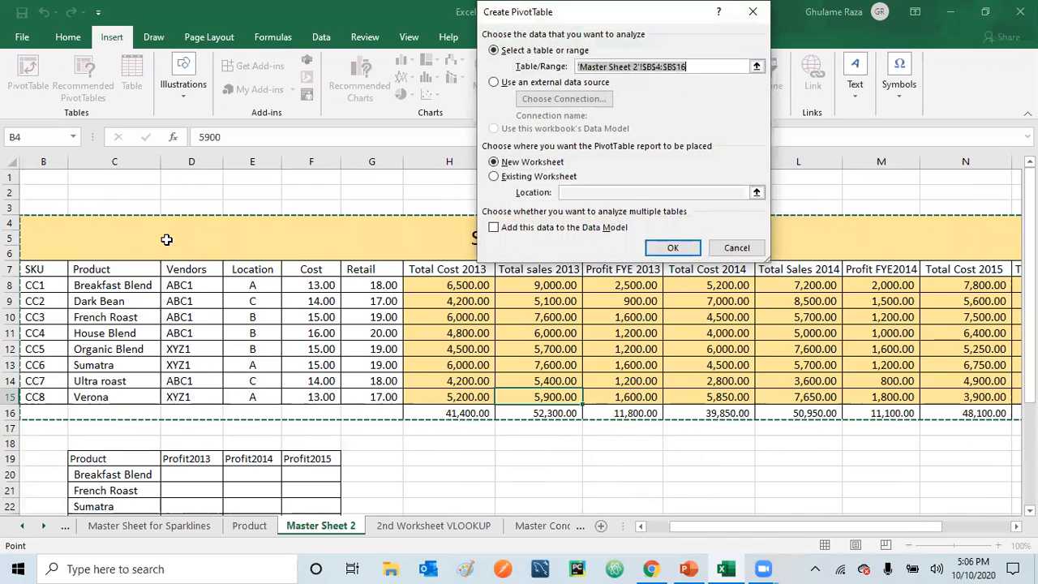
click(47, 270)
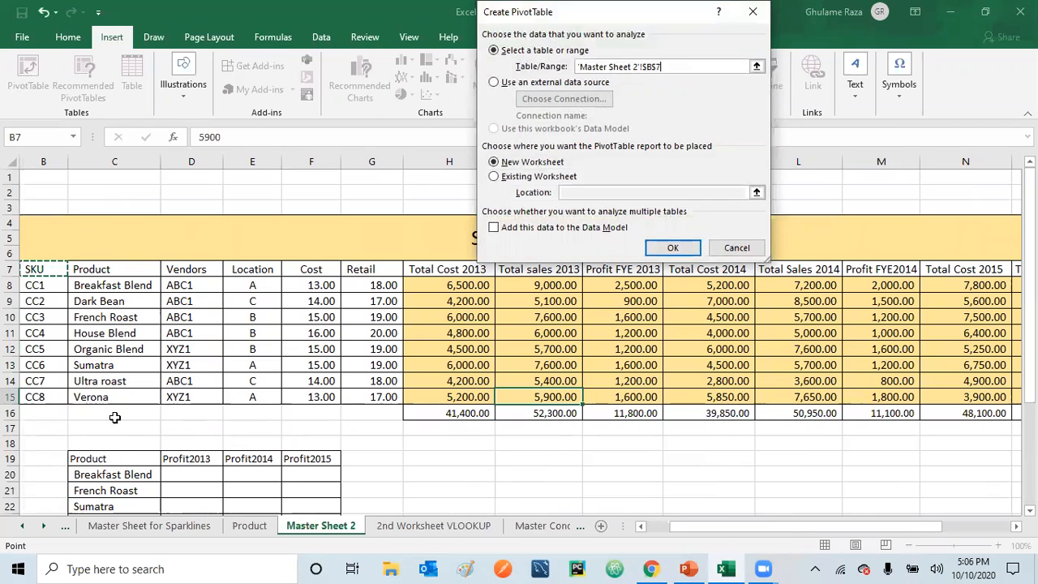
key(shift+Down)
key(shift+Down)
key(shift+Down)
key(shift+Down)
key(shift+Down)
key(shift+Down)
key(shift+Down)
key(shift+Down)
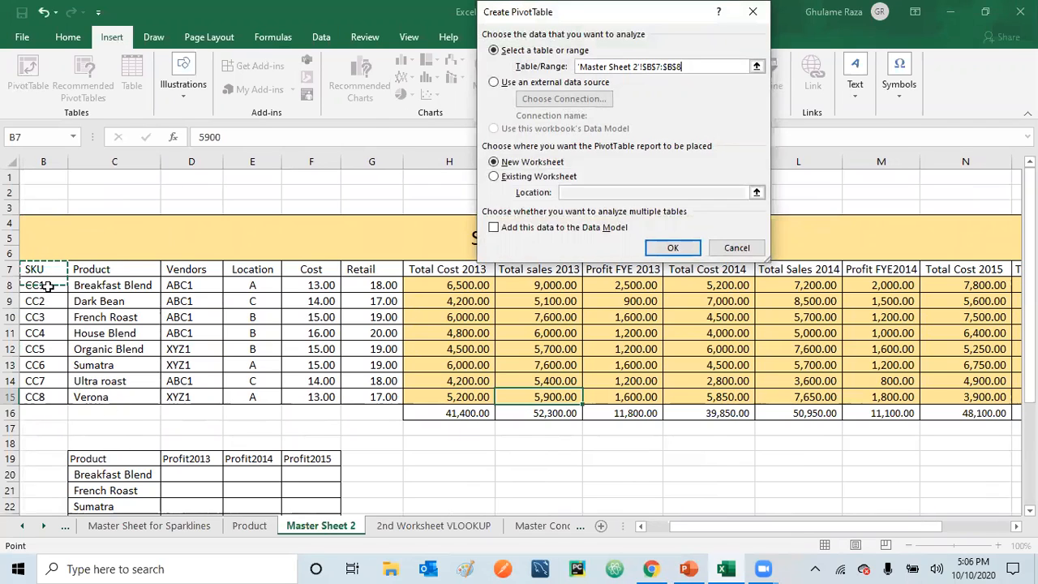
key(shift+Right)
key(shift+Right)
key(shift+Right)
key(shift+Right)
key(shift+Right)
key(shift+Right)
key(shift+Right)
key(shift+Right)
key(shift+Right)
key(shift+Right)
key(shift+Right)
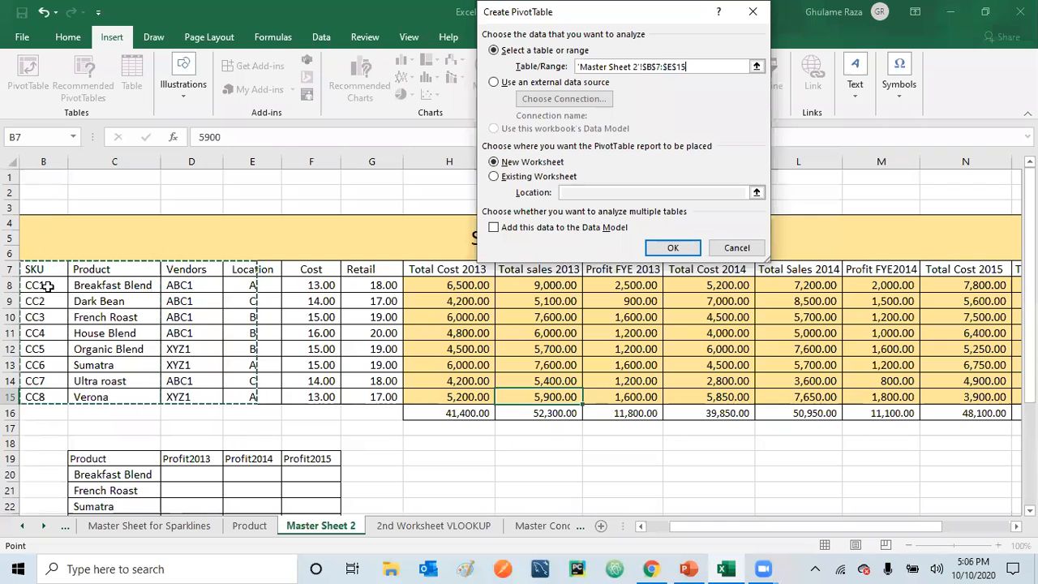
key(shift+Right)
key(shift+Right)
key(shift+Right)
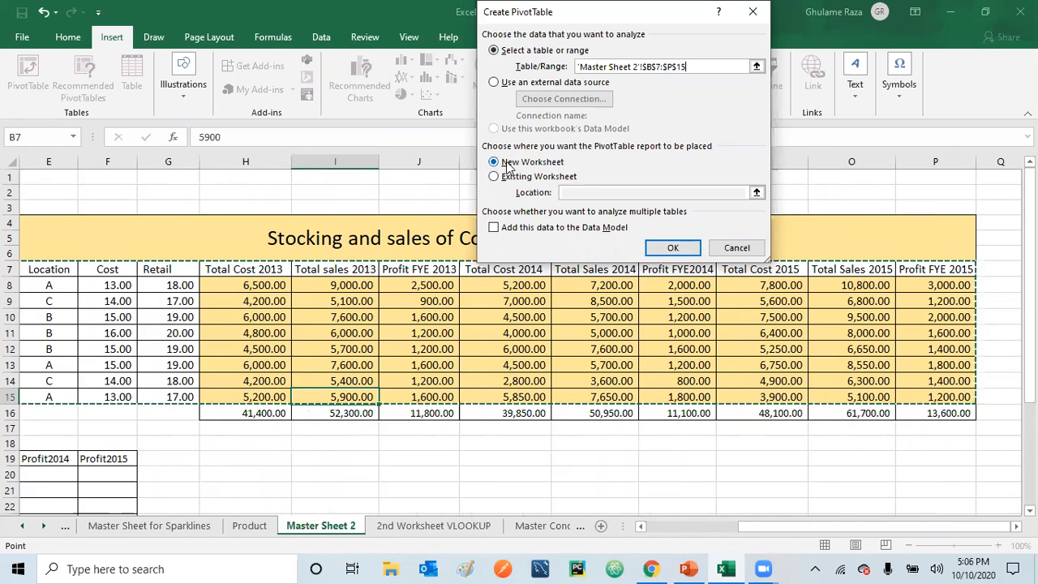
click(673, 247)
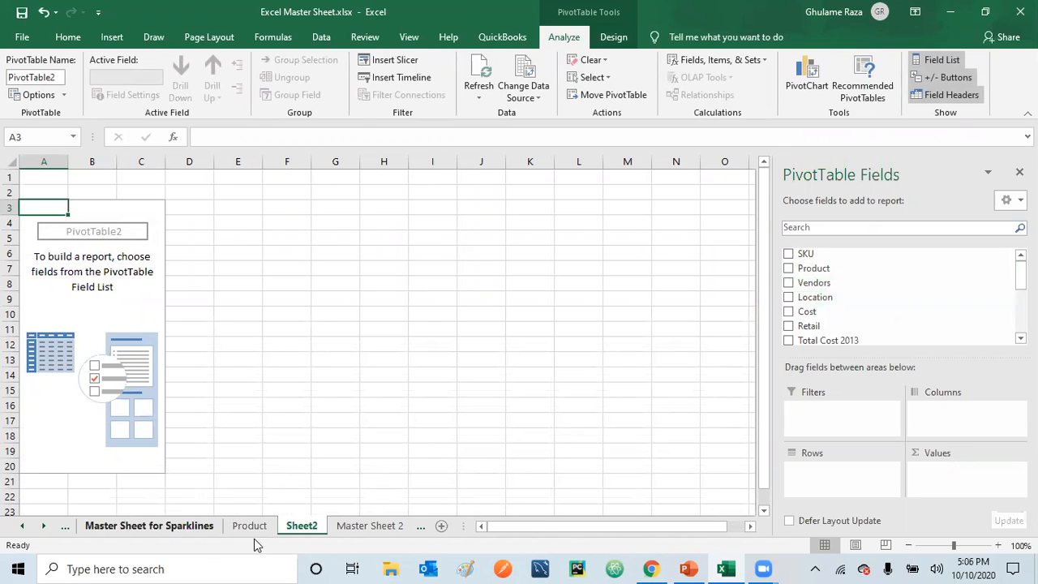
Rename the new PivotTable's worksheet as Location.
right_click(300, 525)
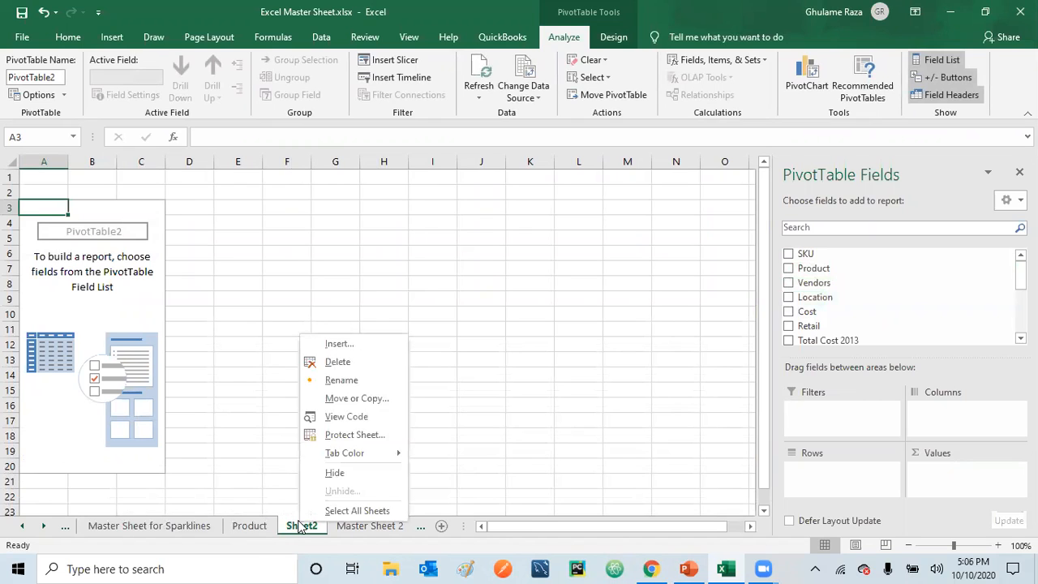
click(345, 379)
text(Location)
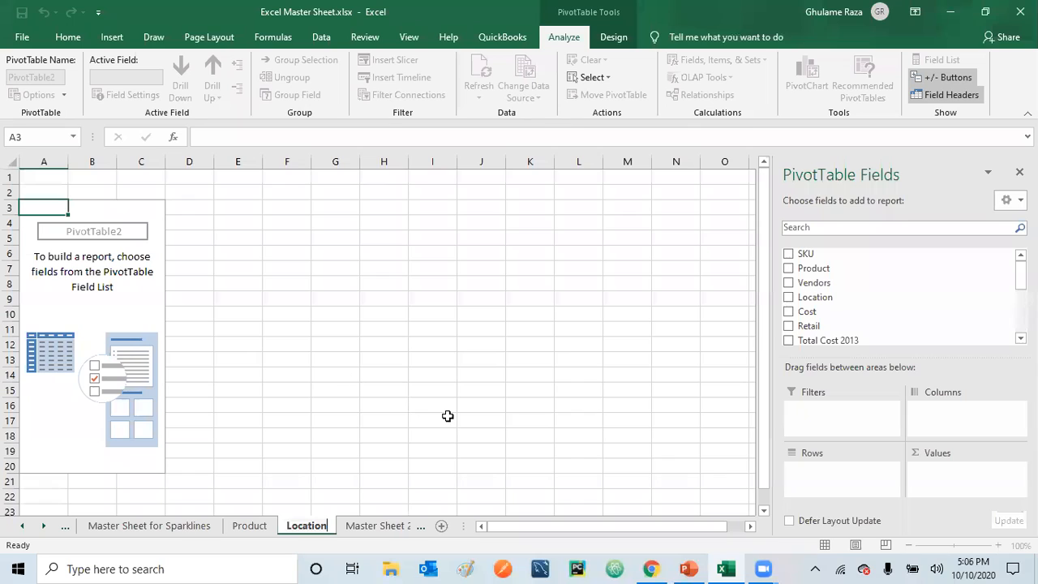
Add Product and Location to the PivotTable's rows and Total Sales 2013, 2014 and 2015 to its values.
click(789, 269)
click(788, 298)
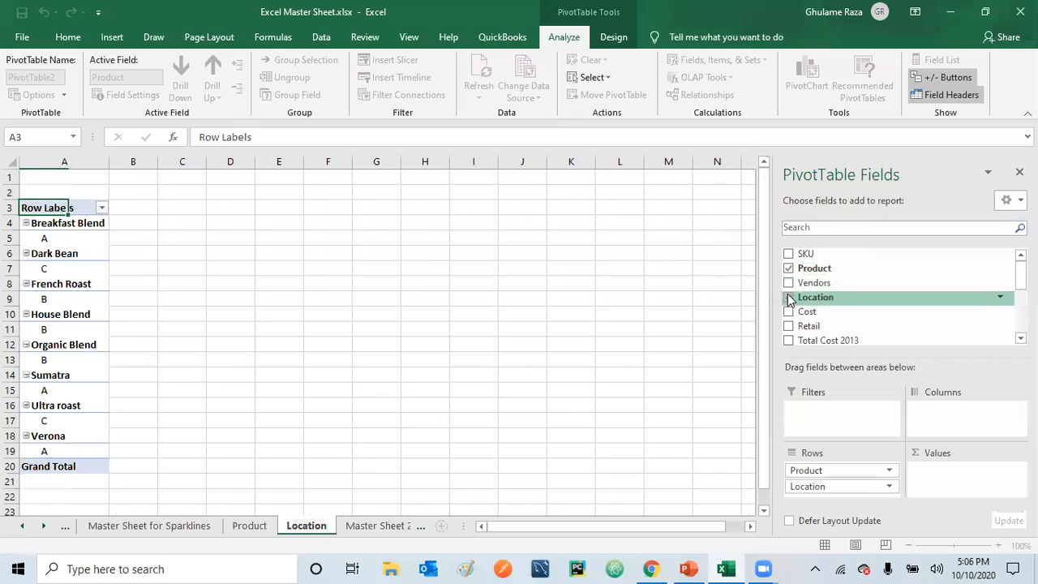
scroll(819, 320, down, 2)
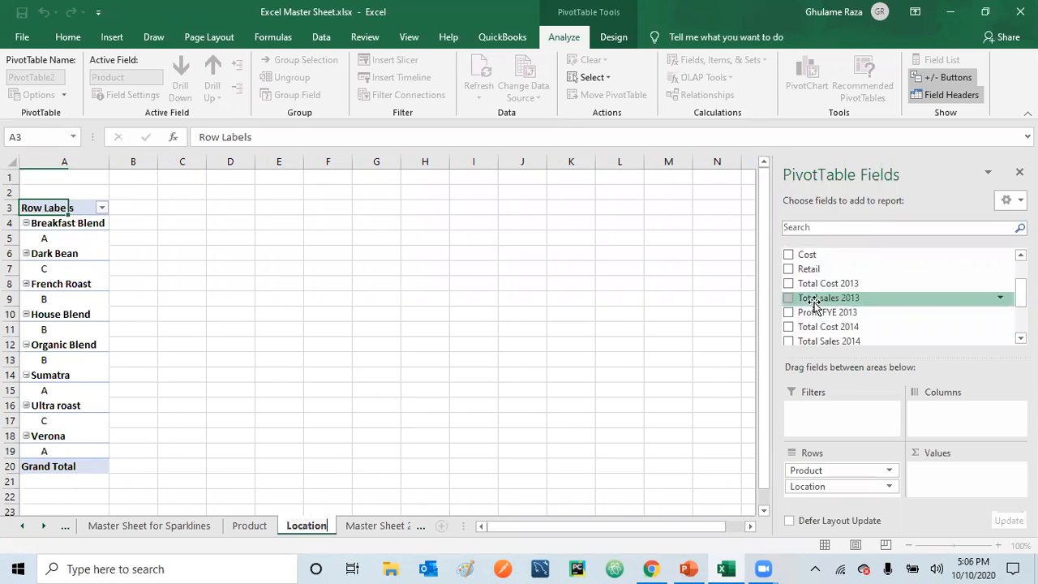
click(787, 298)
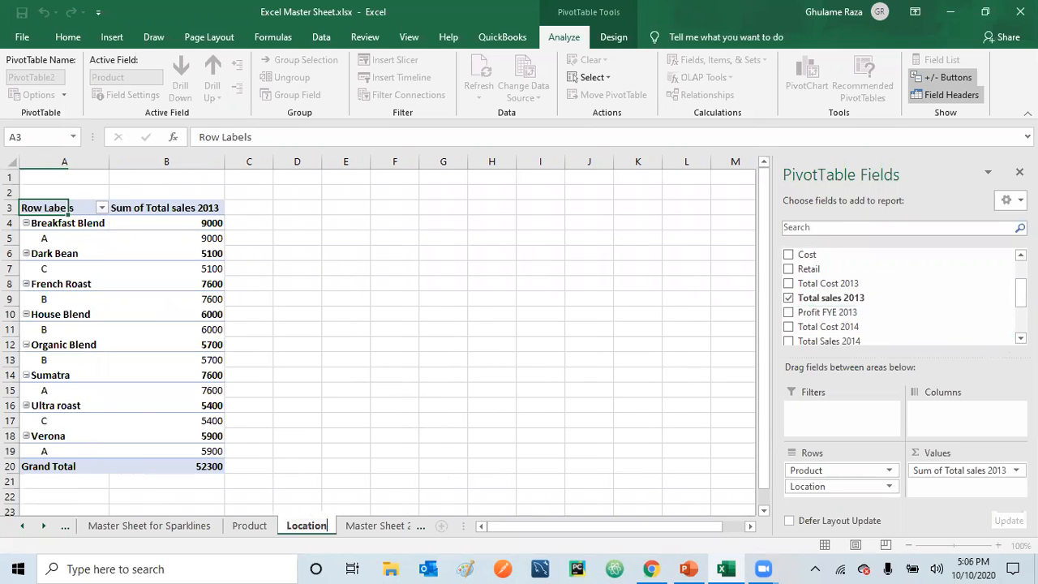
scroll(896, 301, down, 1)
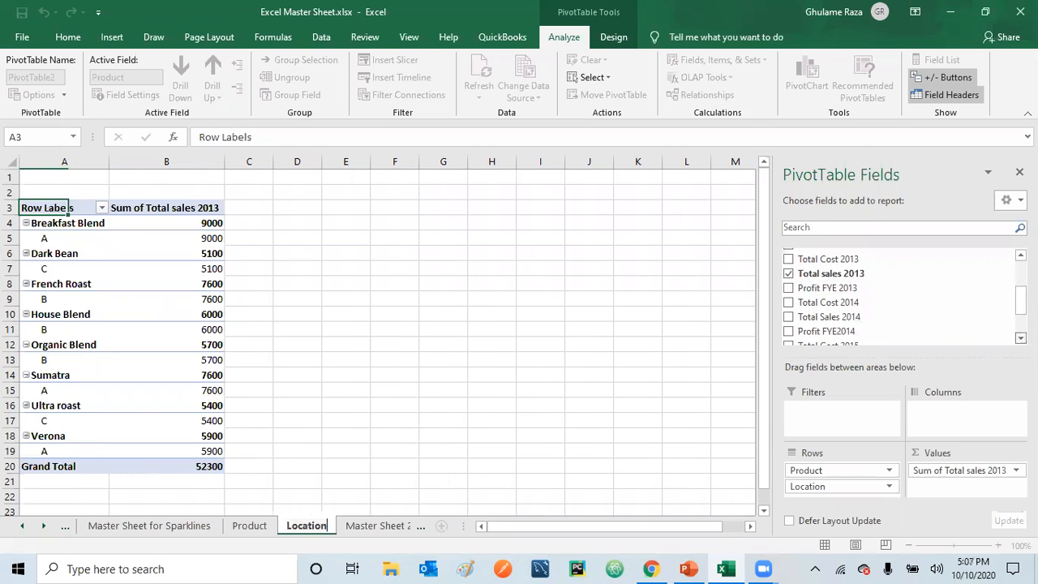
click(787, 305)
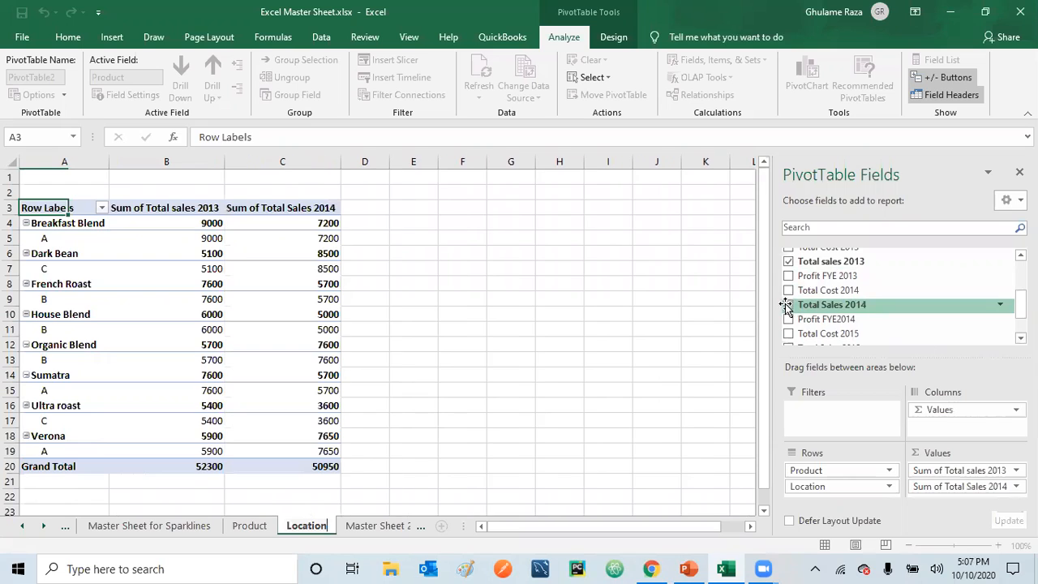
scroll(1006, 324, down, 1)
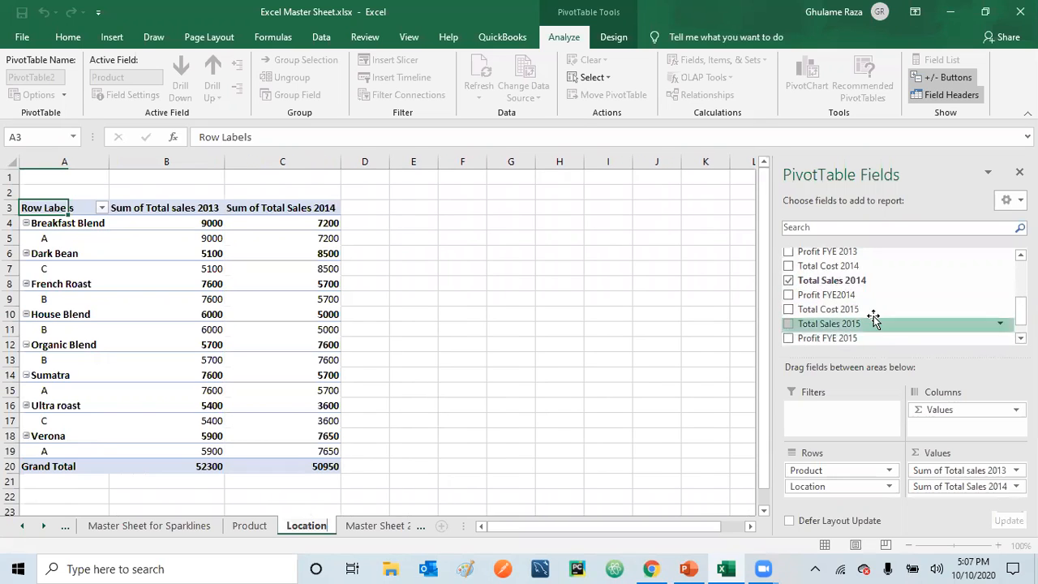
click(786, 323)
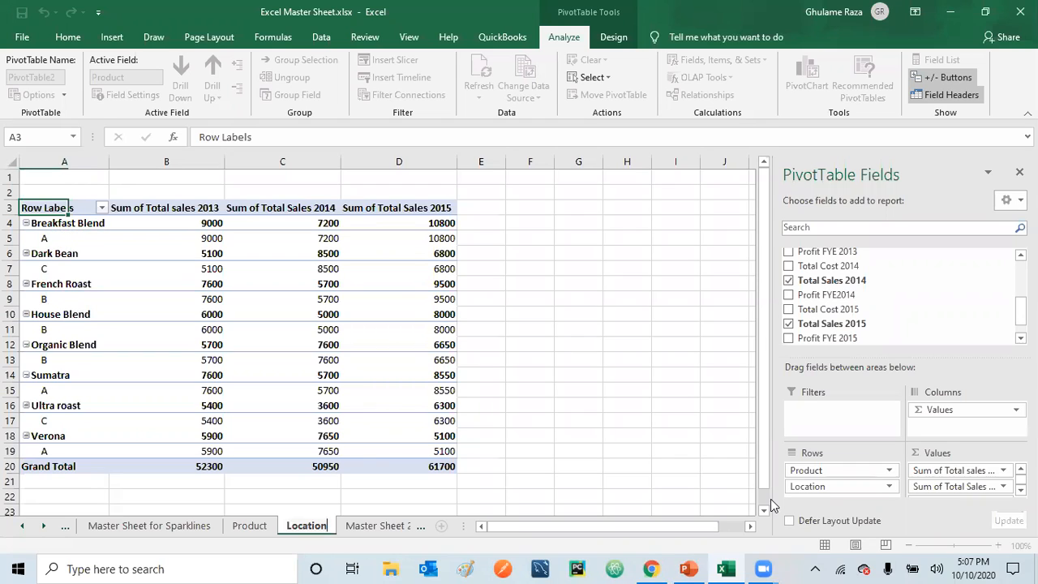
Move the Location field above Product in the PivotTable's rows to group the products by location.
click(821, 488)
drag(821, 487, 819, 469)
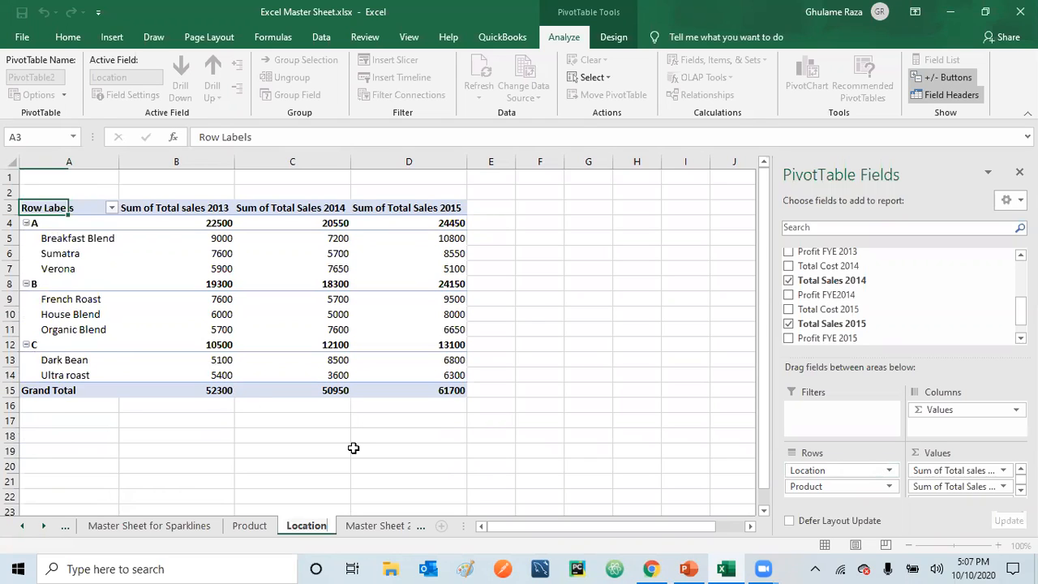
click(234, 160)
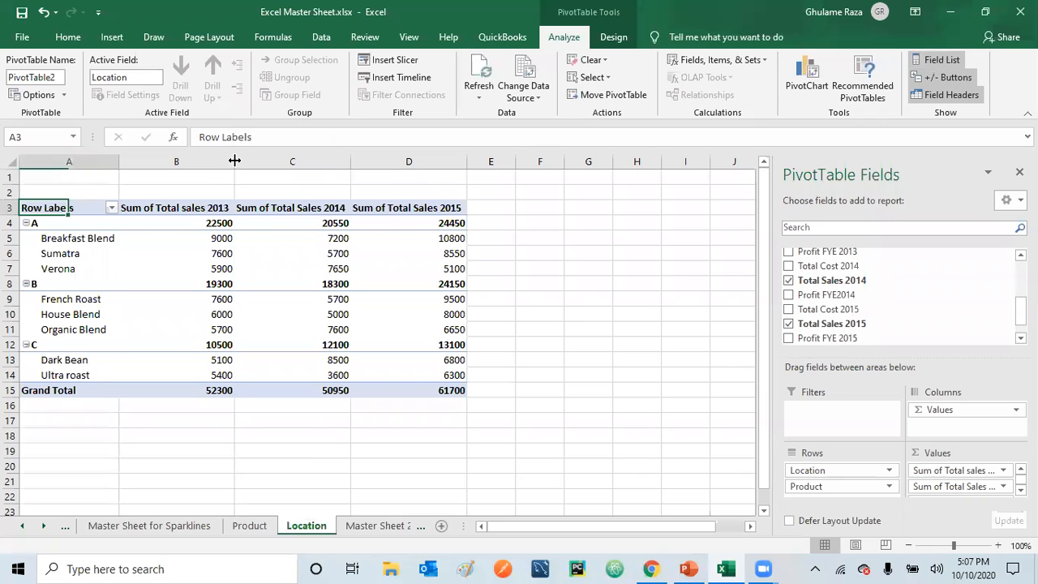
Insert a 2-D clustered column chart from the Location sheet's PivotTable.
click(115, 39)
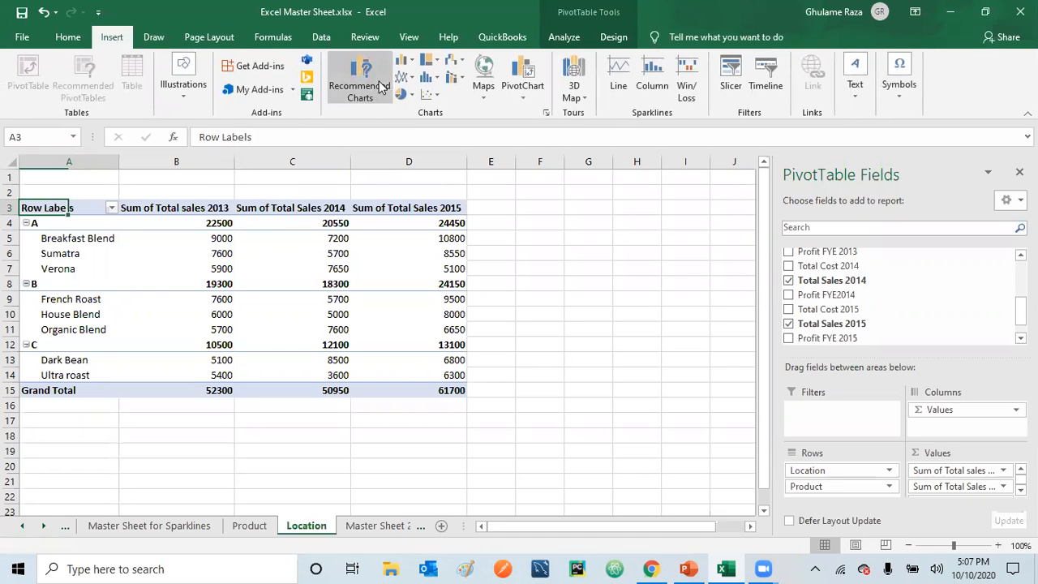
click(402, 60)
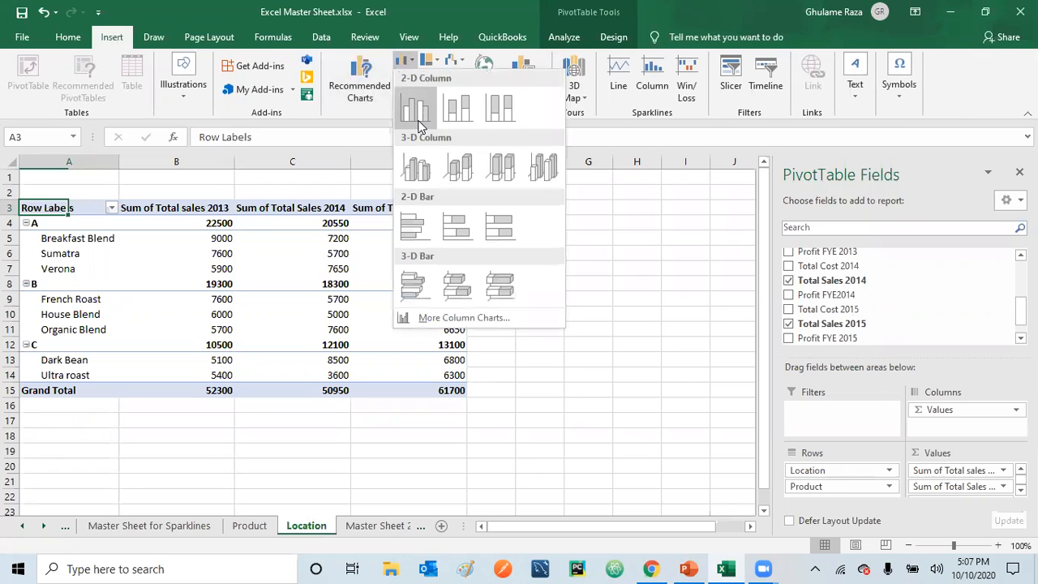
click(413, 108)
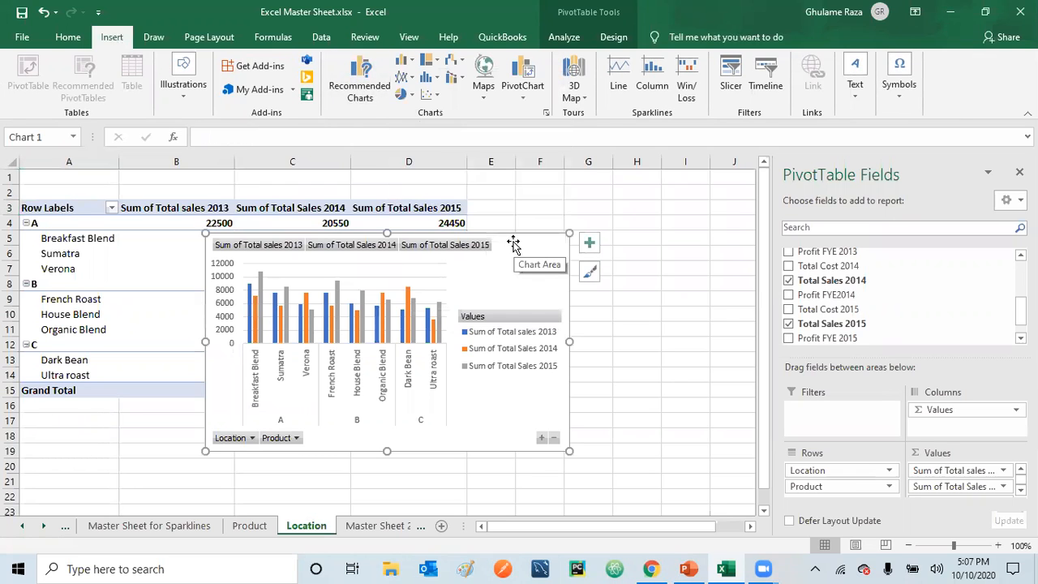
Move the column chart directly to the right of the PivotTable, starting near row 2, and deselect it.
drag(527, 241, 246, 217)
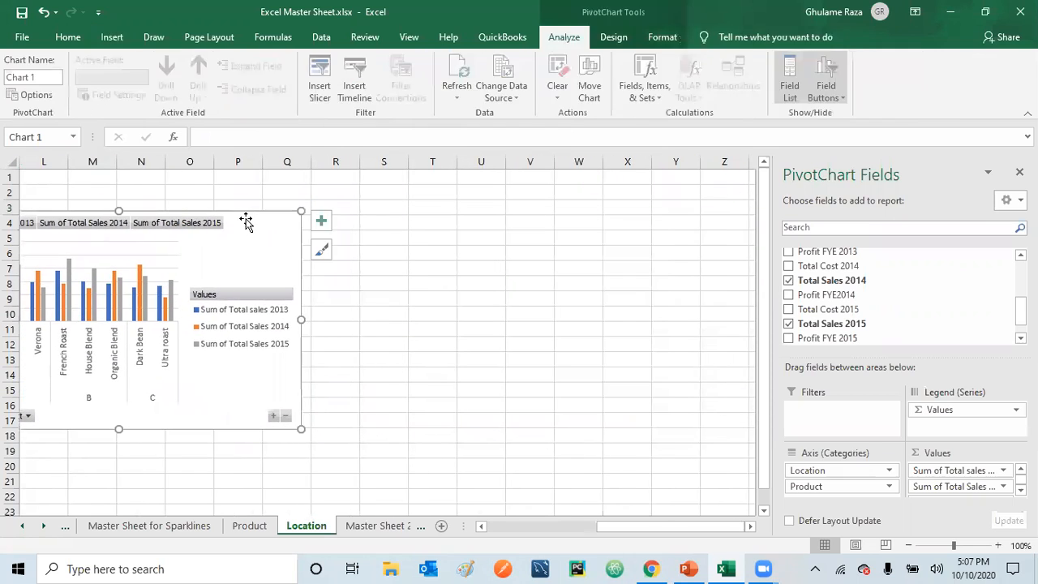
click(491, 530)
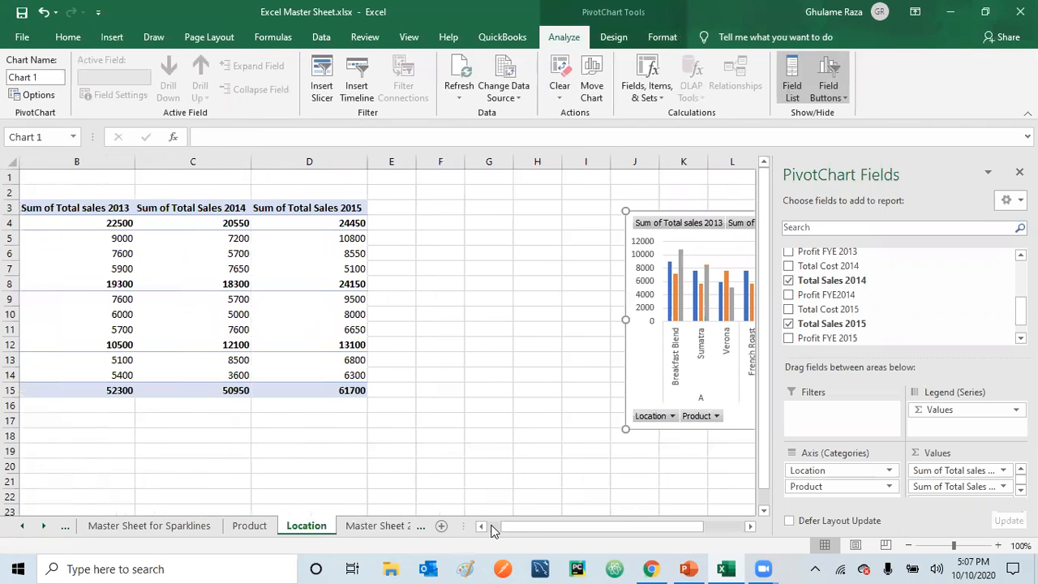
drag(743, 212, 498, 185)
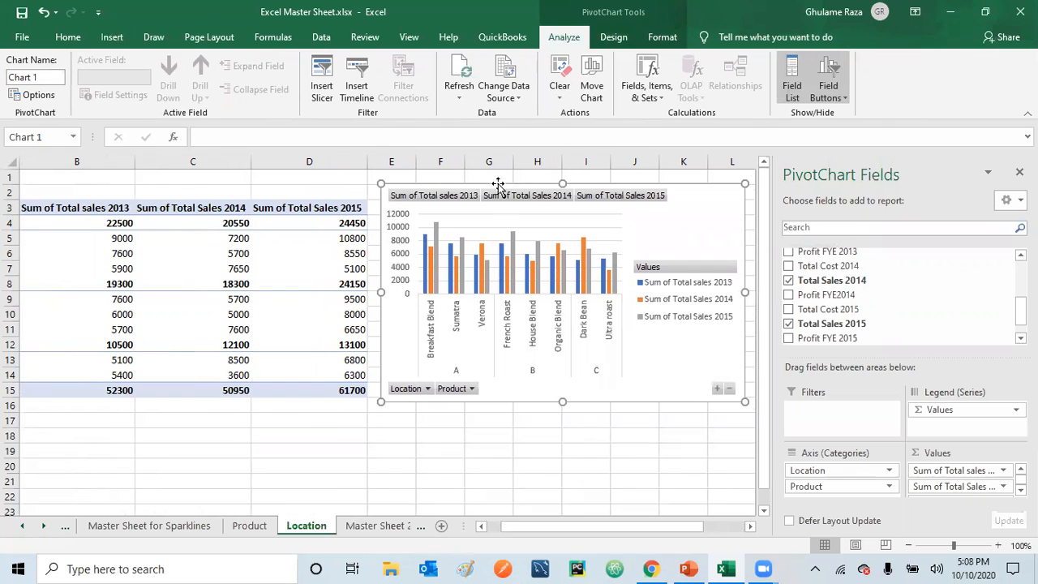
click(437, 468)
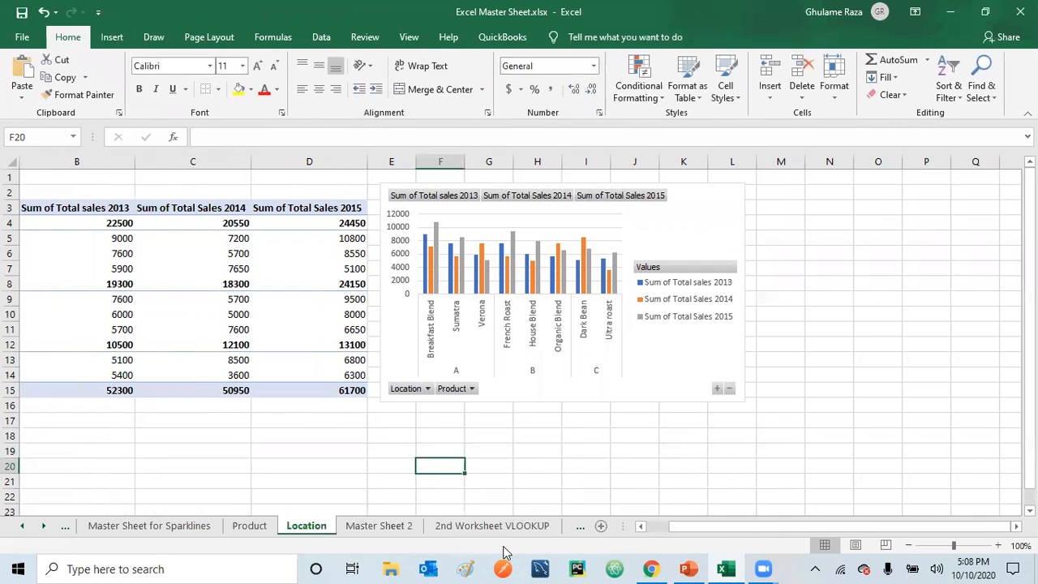
click(640, 526)
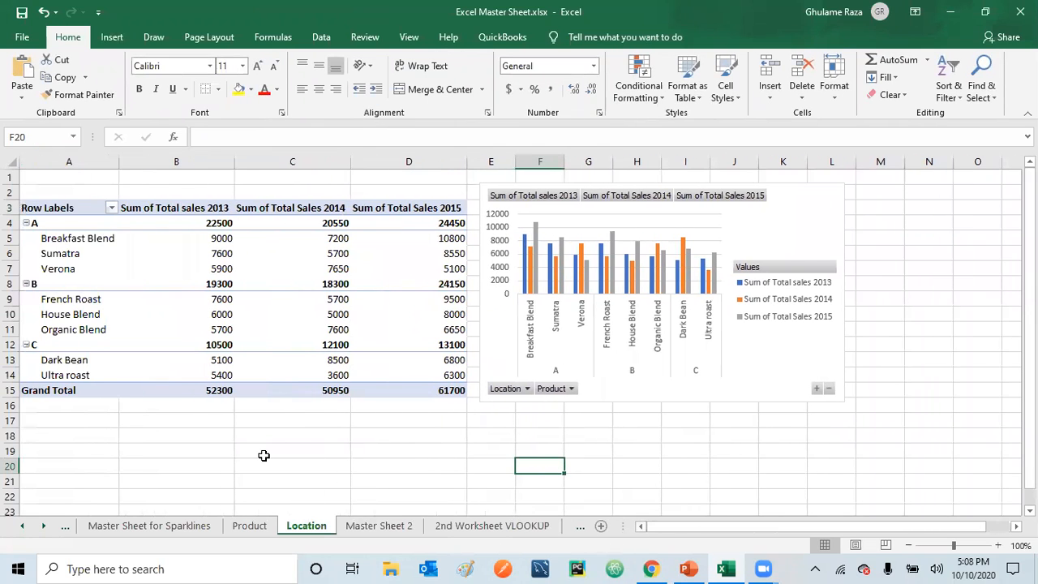